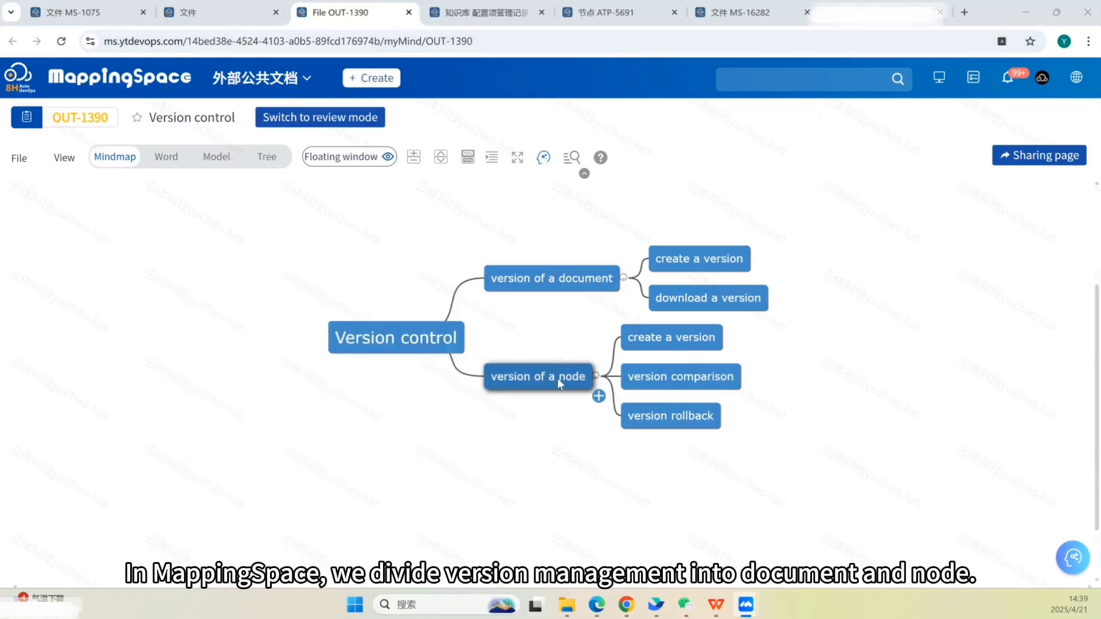
- Scroll through the system architecture mind map to review its branches
{"action": "left_click", "coordinate": [387, 157]}
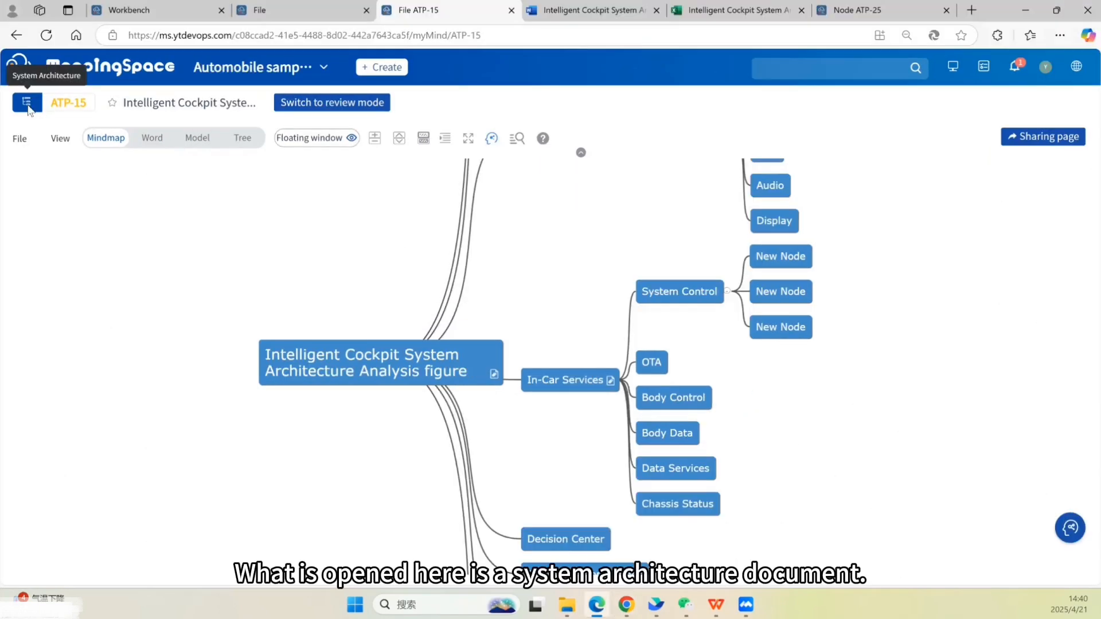
{"action": "scroll", "coordinate": [610, 413], "scroll_direction": "up", "scroll_amount": 6}
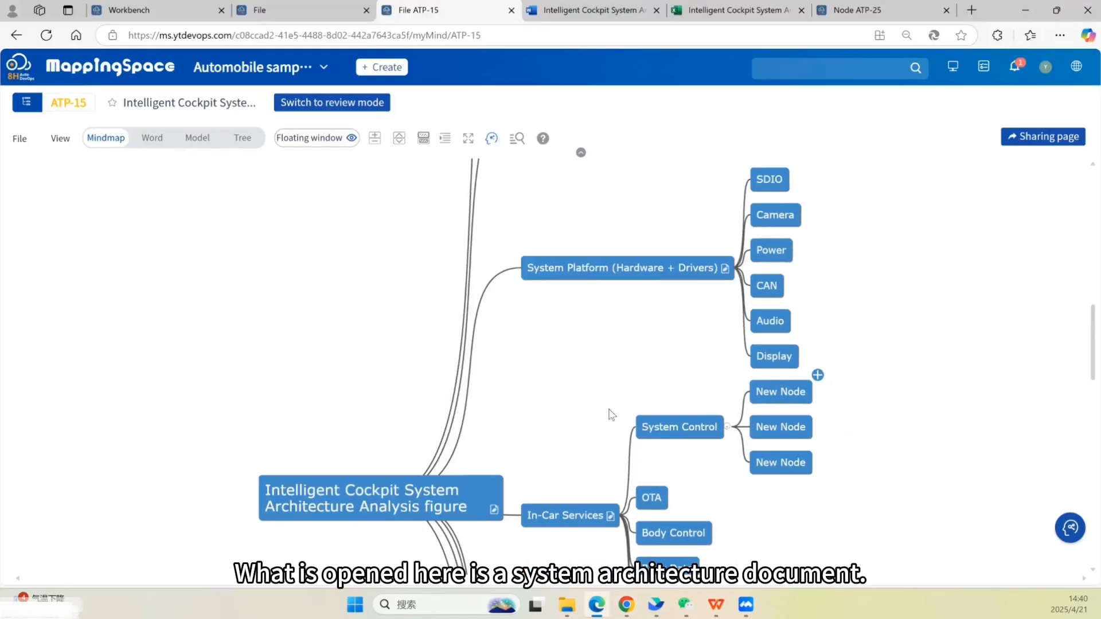
{"action": "scroll", "coordinate": [553, 413], "scroll_direction": "up", "scroll_amount": 4}
{"action": "scroll", "coordinate": [458, 454], "scroll_direction": "down", "scroll_amount": 5}
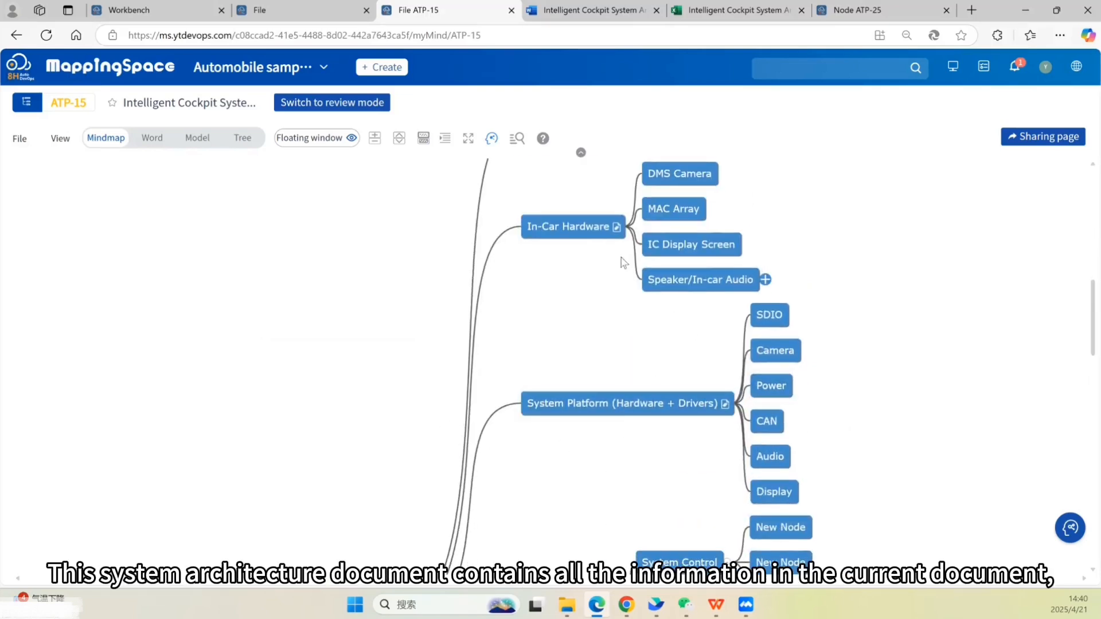
{"action": "left_click", "coordinate": [596, 234]}
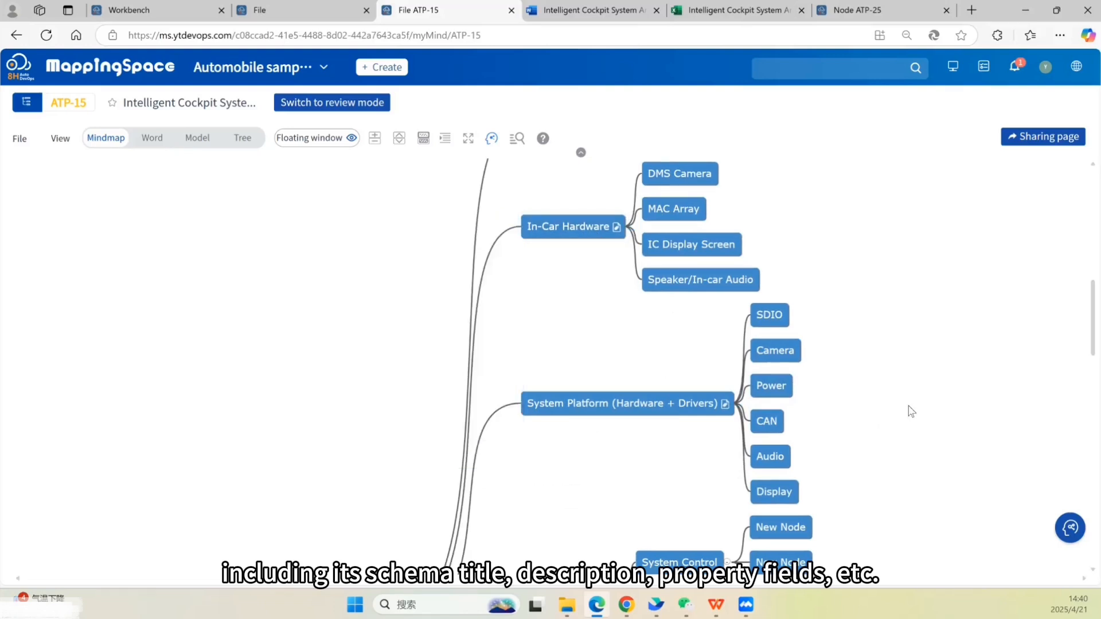
{"action": "scroll", "coordinate": [909, 436], "scroll_direction": "down", "scroll_amount": 2}
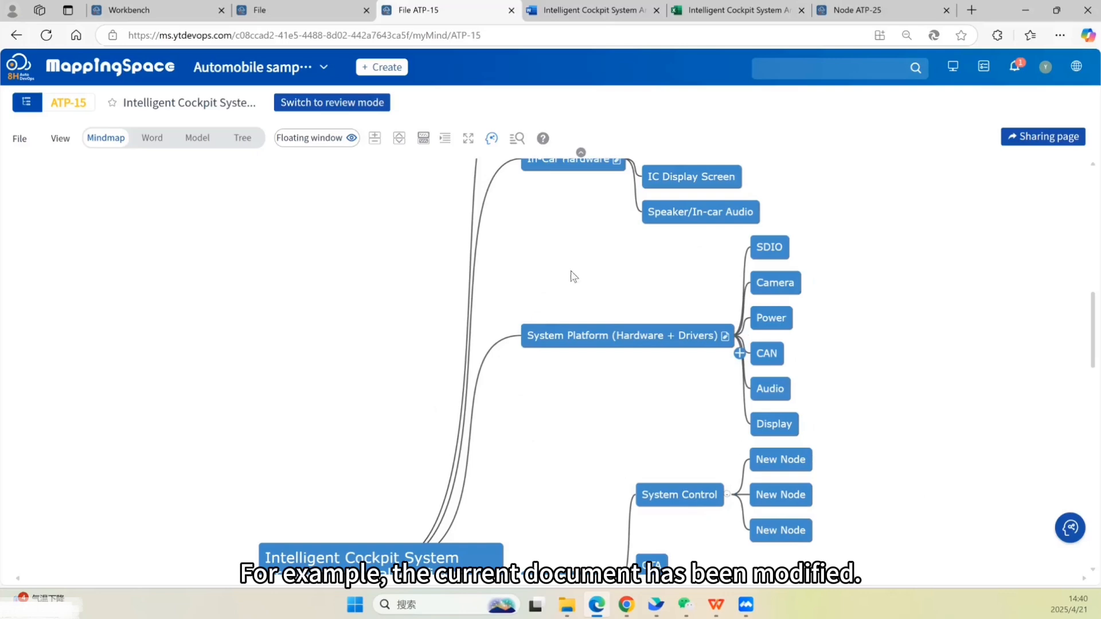
- Archive the document as a version named 4.1
{"action": "left_click", "coordinate": [20, 139]}
{"action": "left_click", "coordinate": [39, 218]}
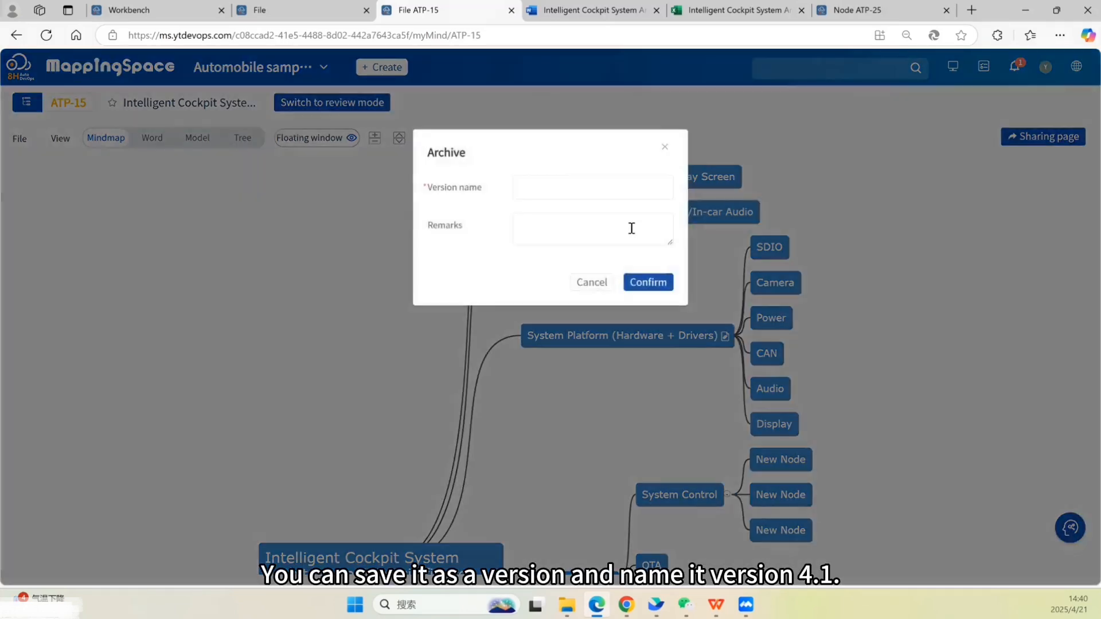
{"action": "left_click", "coordinate": [588, 193]}
{"action": "type", "text": "4.1"}
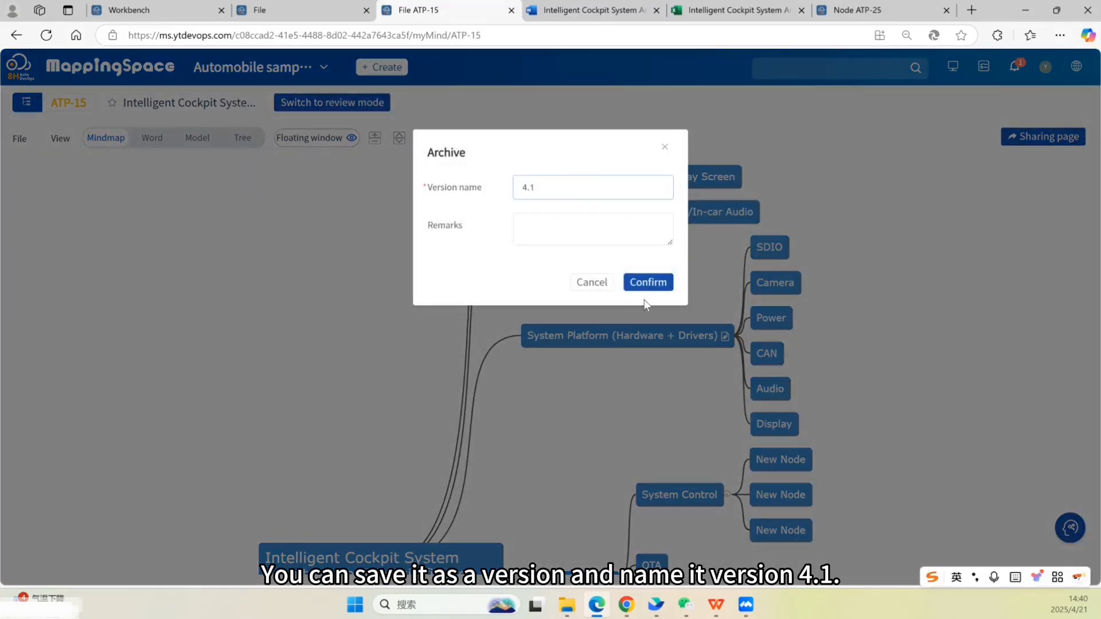
{"action": "left_click", "coordinate": [646, 283]}
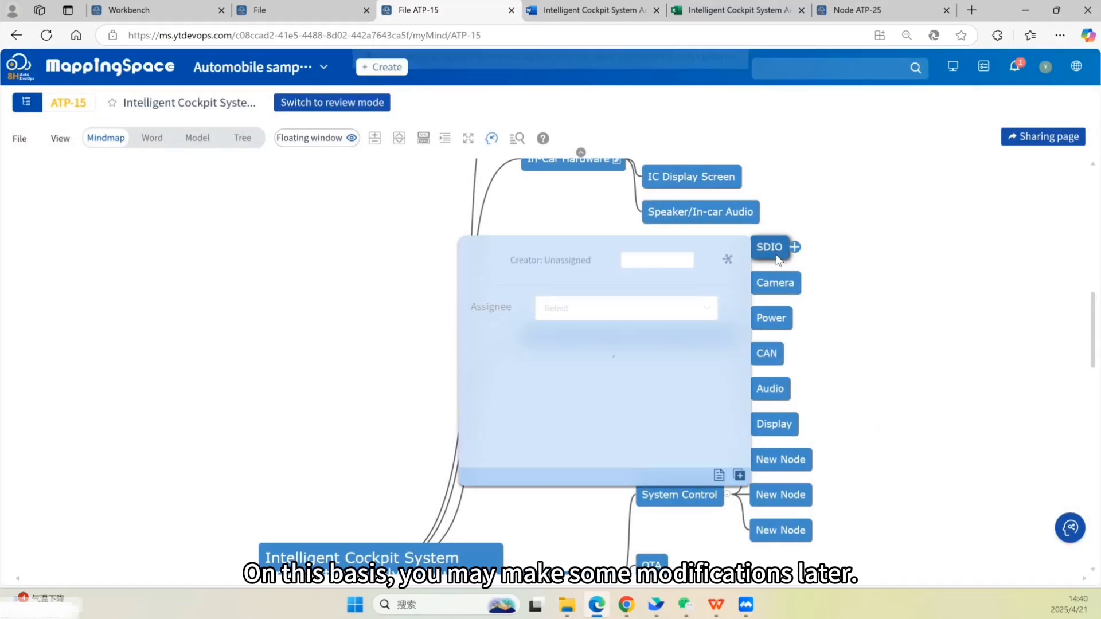
- Add three new child nodes under the SDIO node
{"action": "left_click", "coordinate": [775, 254]}
{"action": "key", "text": "Tab"}
{"action": "key", "text": "Return"}
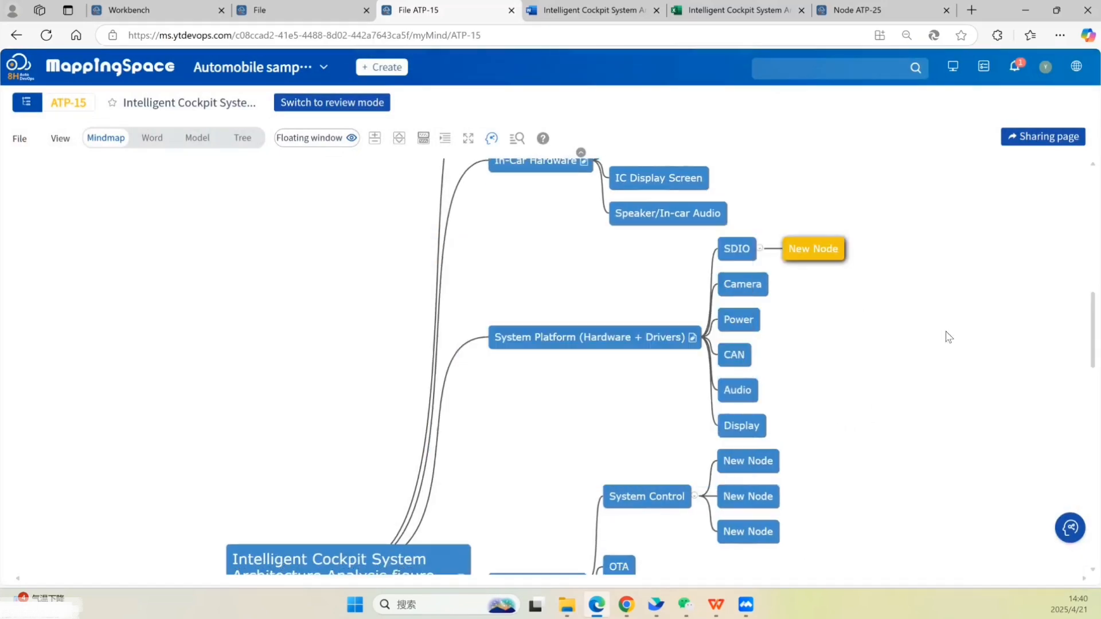
{"action": "key", "text": "Return"}
{"action": "key", "text": "Return"}
- Change the System Platform (Hardware + Drivers) node's assignee to zunyao in its floating window
{"action": "left_click", "coordinate": [616, 339]}
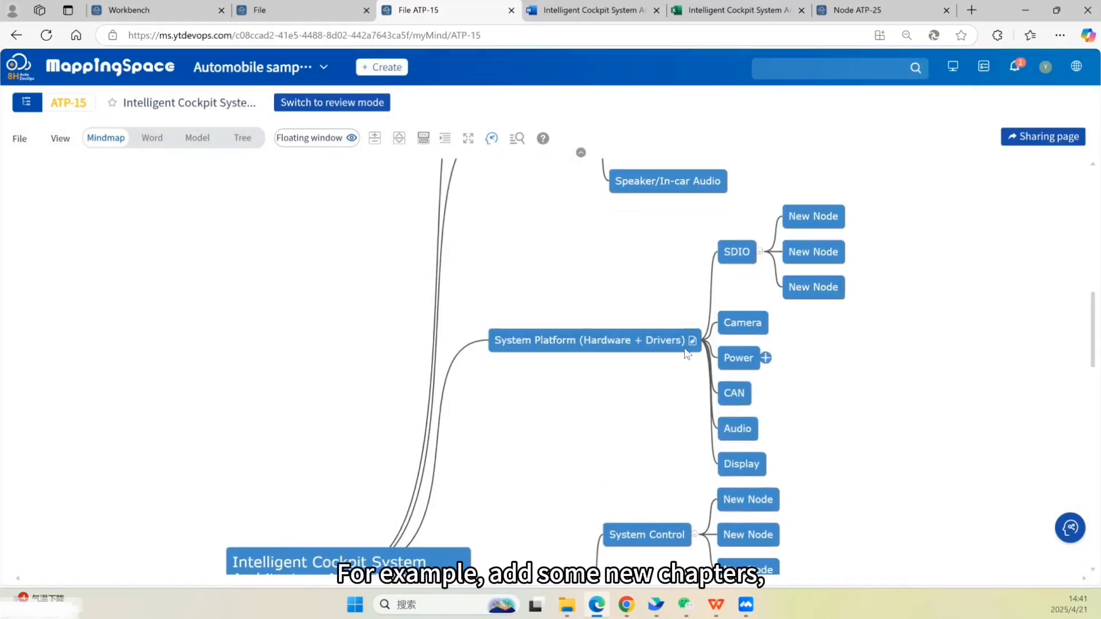
{"action": "left_click", "coordinate": [335, 213]}
{"action": "left_click", "coordinate": [302, 276]}
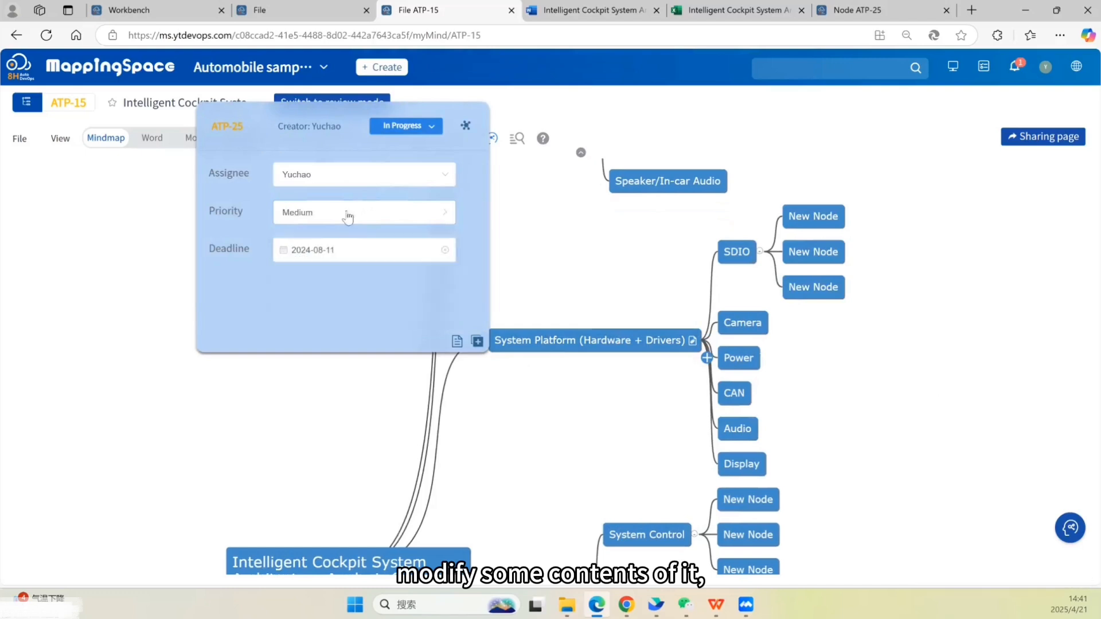
{"action": "left_click", "coordinate": [344, 175]}
{"action": "left_click", "coordinate": [344, 233]}
{"action": "left_click", "coordinate": [675, 329]}
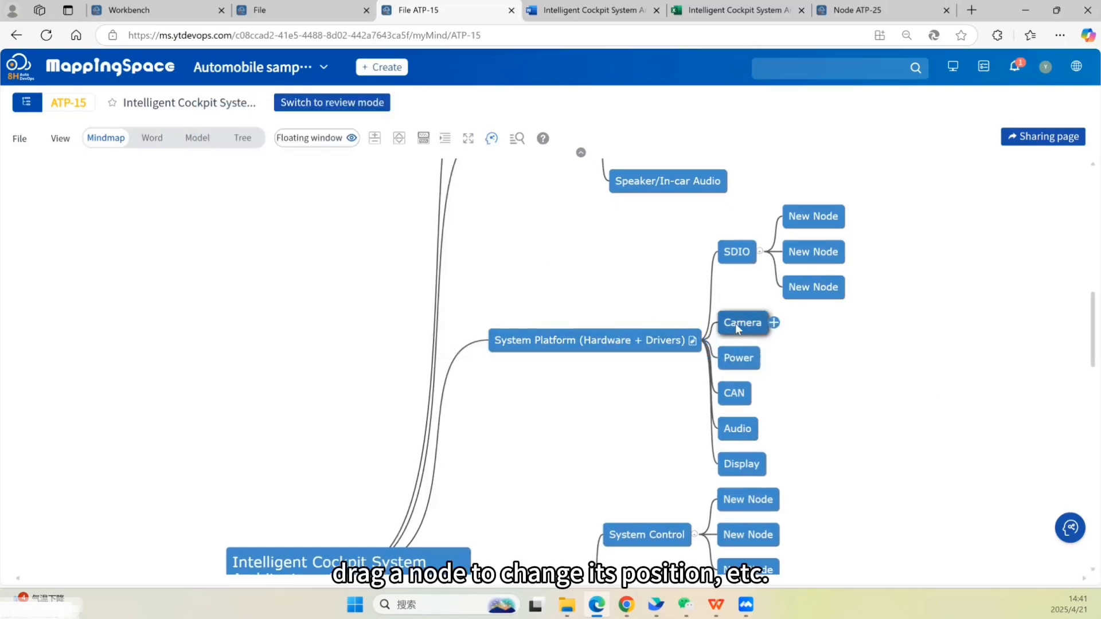
- Move the Camera node so it becomes a child of CAN
{"action": "left_click_drag", "start_coordinate": [735, 324], "coordinate": [803, 384]}
{"action": "left_click", "coordinate": [930, 395]}
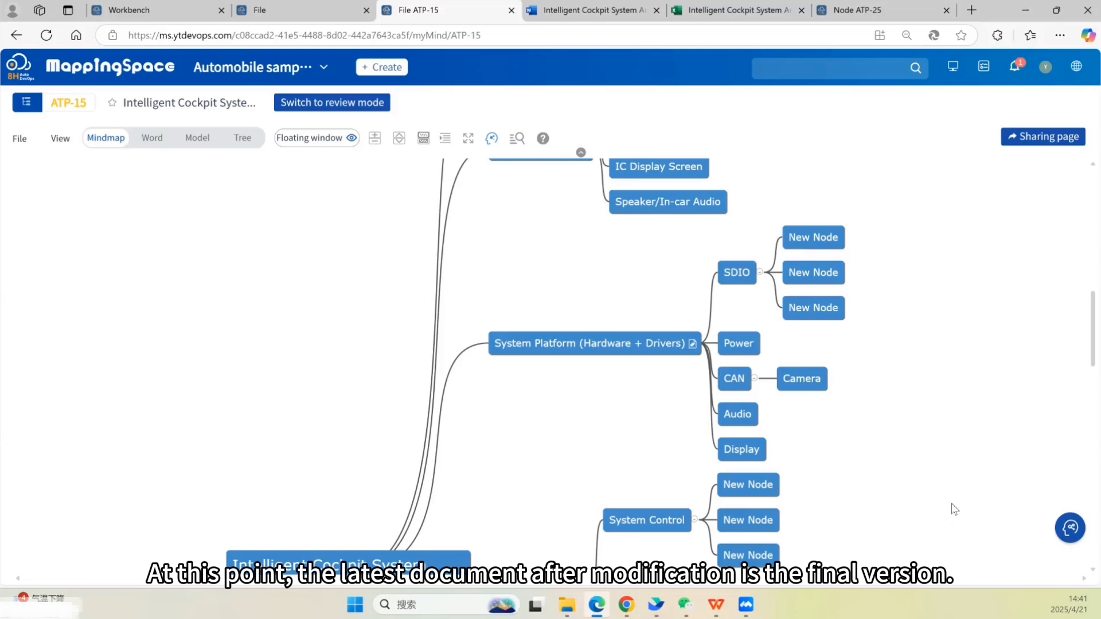
- Archive the modified document as a version named 5.1
{"action": "left_click", "coordinate": [20, 139]}
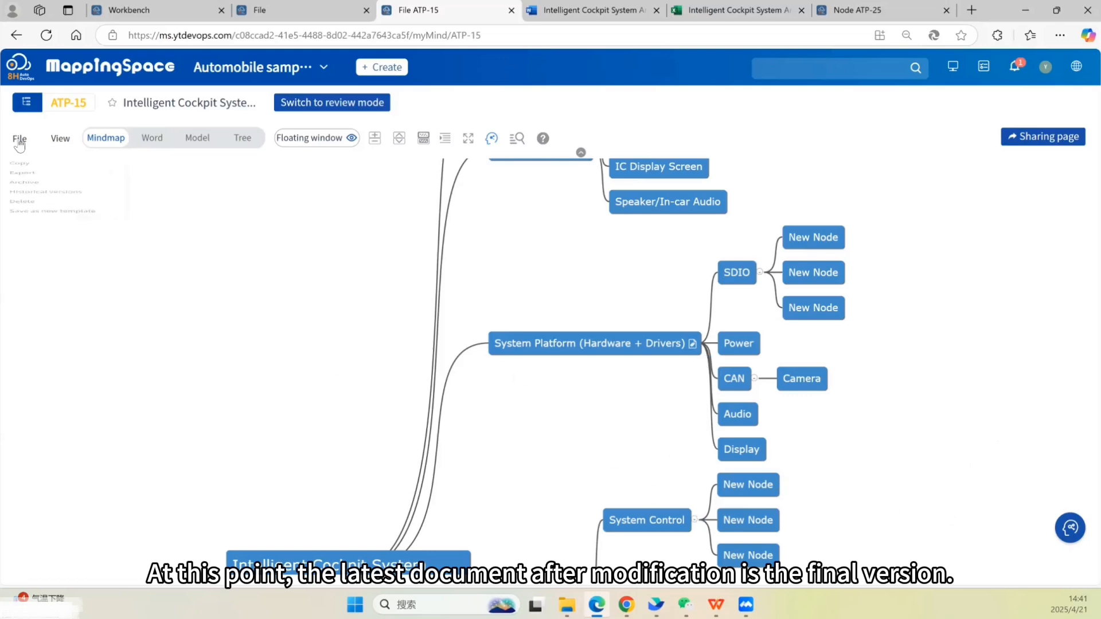
{"action": "left_click", "coordinate": [37, 217]}
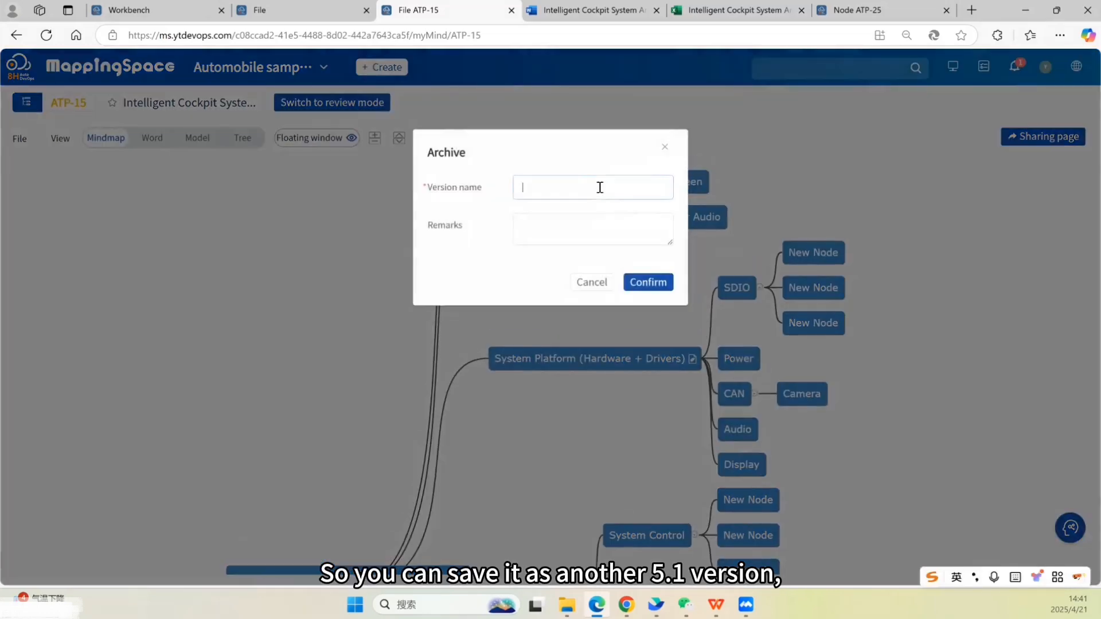
{"action": "left_click", "coordinate": [634, 284]}
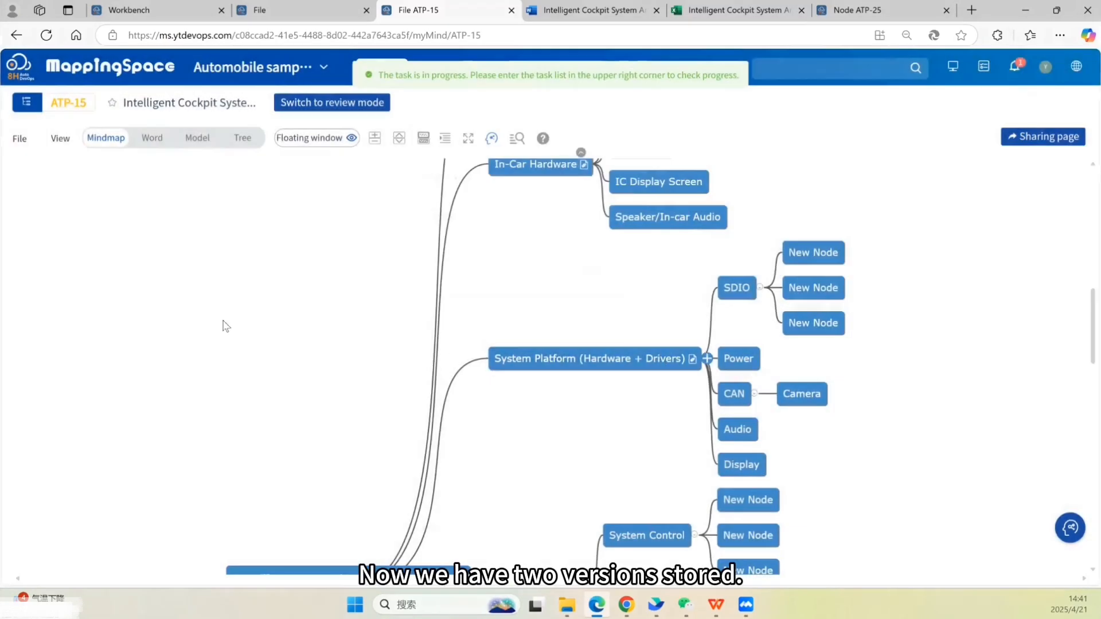
- Open the document's historical versions and open version 5.1's Excel export to review the spreadsheet
{"action": "left_click", "coordinate": [20, 138]}
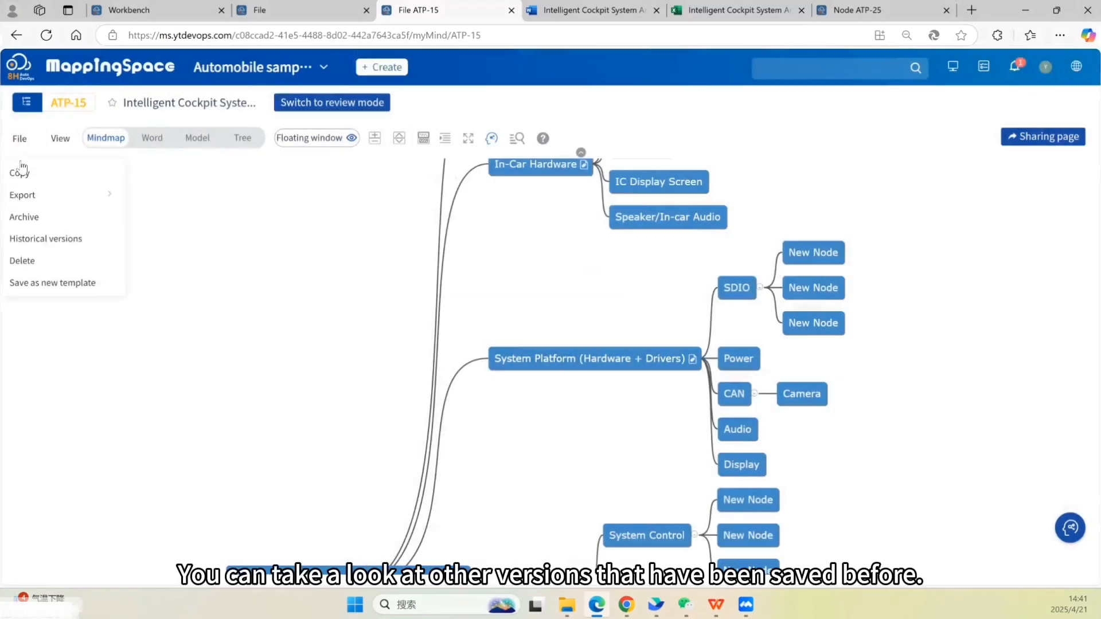
{"action": "left_click", "coordinate": [53, 248]}
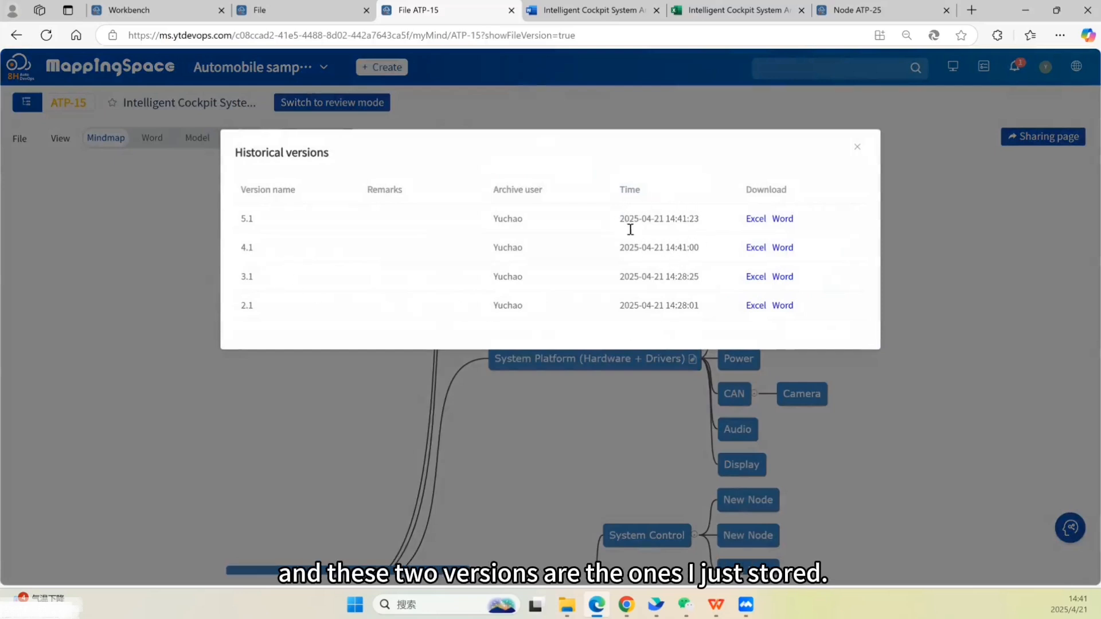
{"action": "left_click", "coordinate": [756, 219]}
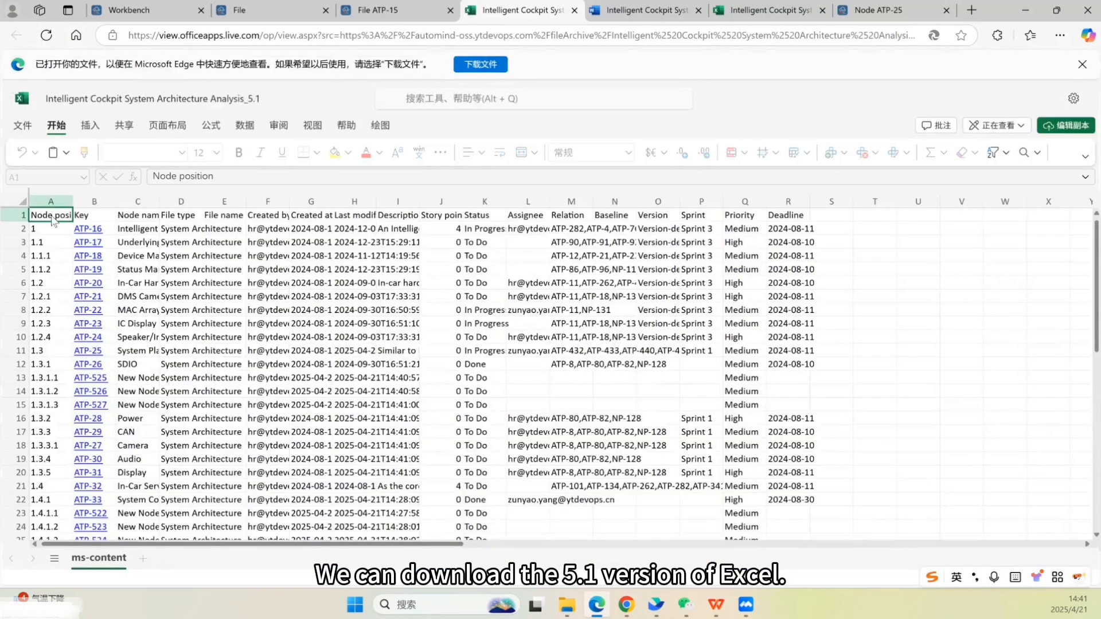
{"action": "left_click_drag", "start_coordinate": [62, 215], "coordinate": [787, 487]}
{"action": "left_click", "coordinate": [875, 364]}
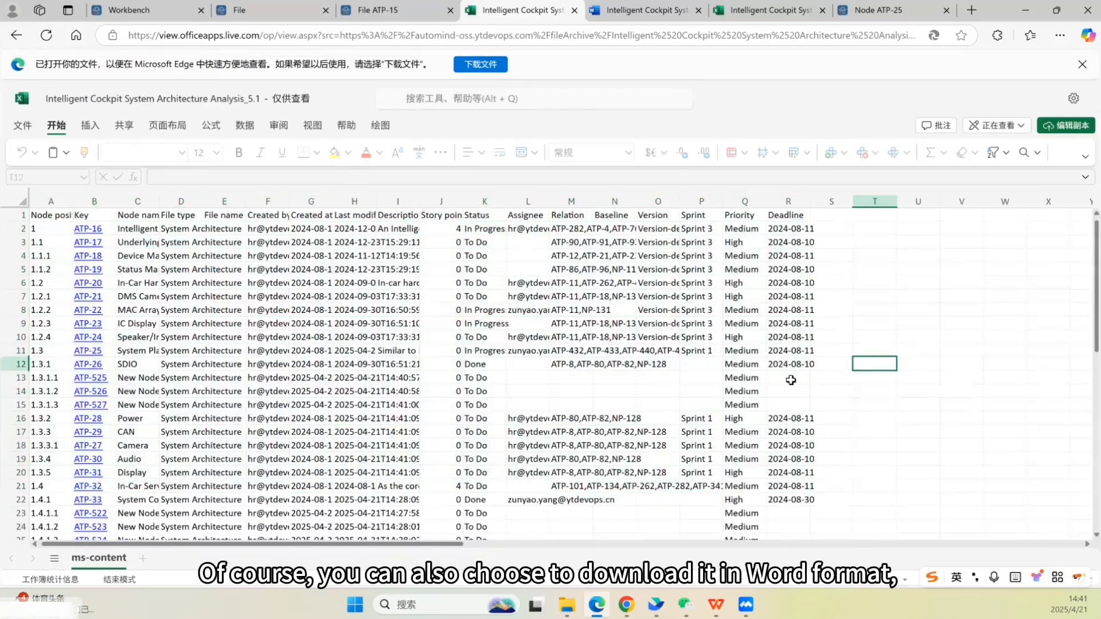
- Open version 5.1's Word export from the historical versions list, then close the list
{"action": "left_click", "coordinate": [374, 7]}
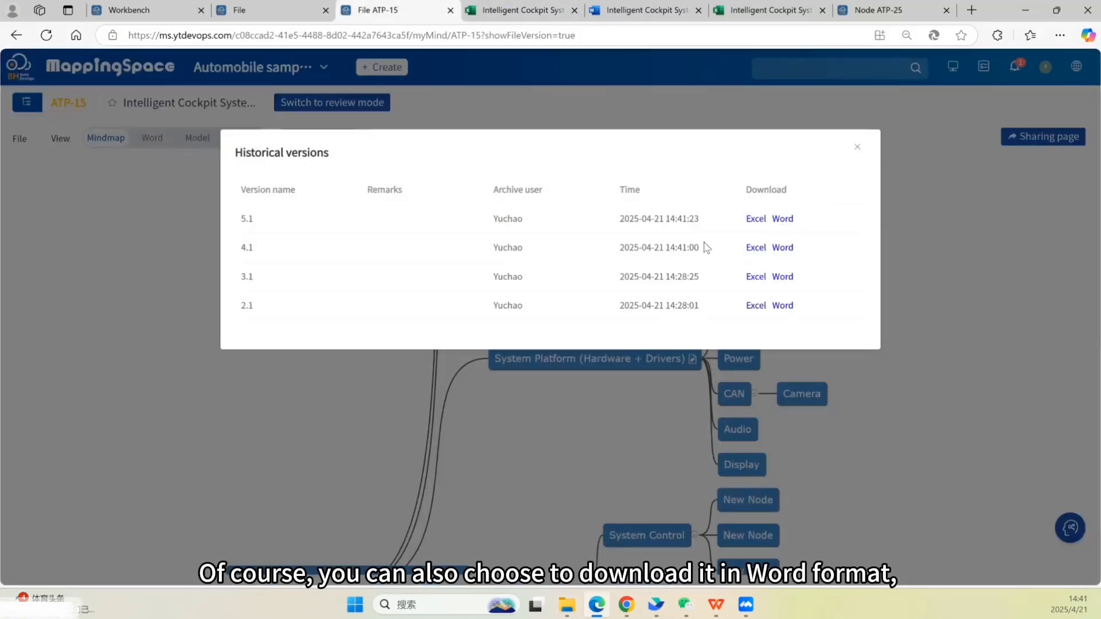
{"action": "left_click", "coordinate": [783, 218]}
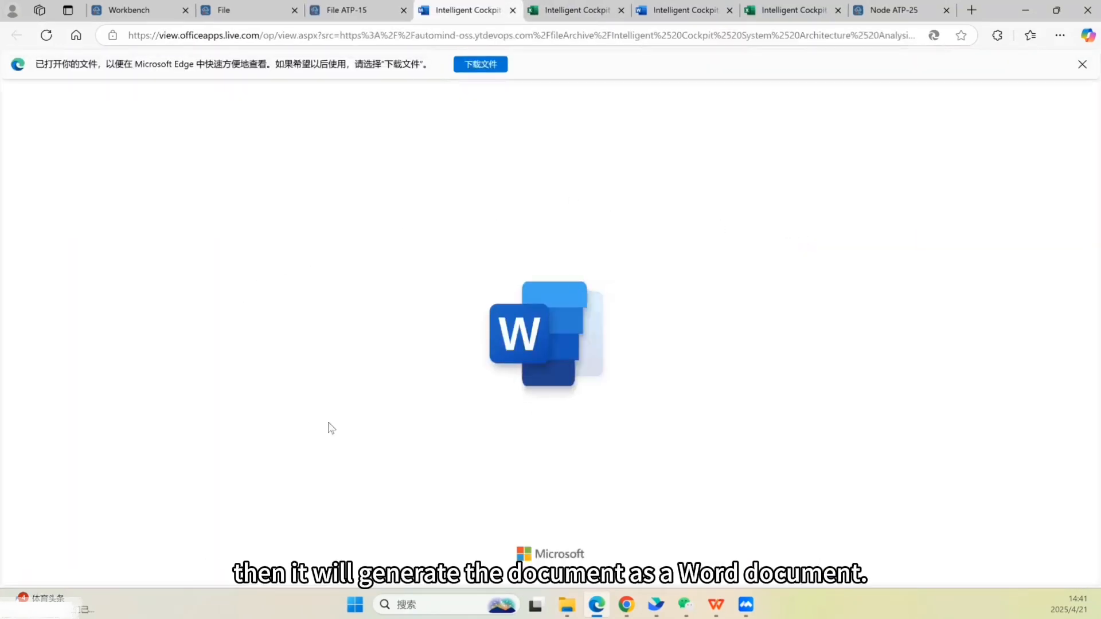
{"action": "scroll", "coordinate": [420, 372], "scroll_direction": "down", "scroll_amount": 2}
{"action": "scroll", "coordinate": [584, 361], "scroll_direction": "down", "scroll_amount": 9}
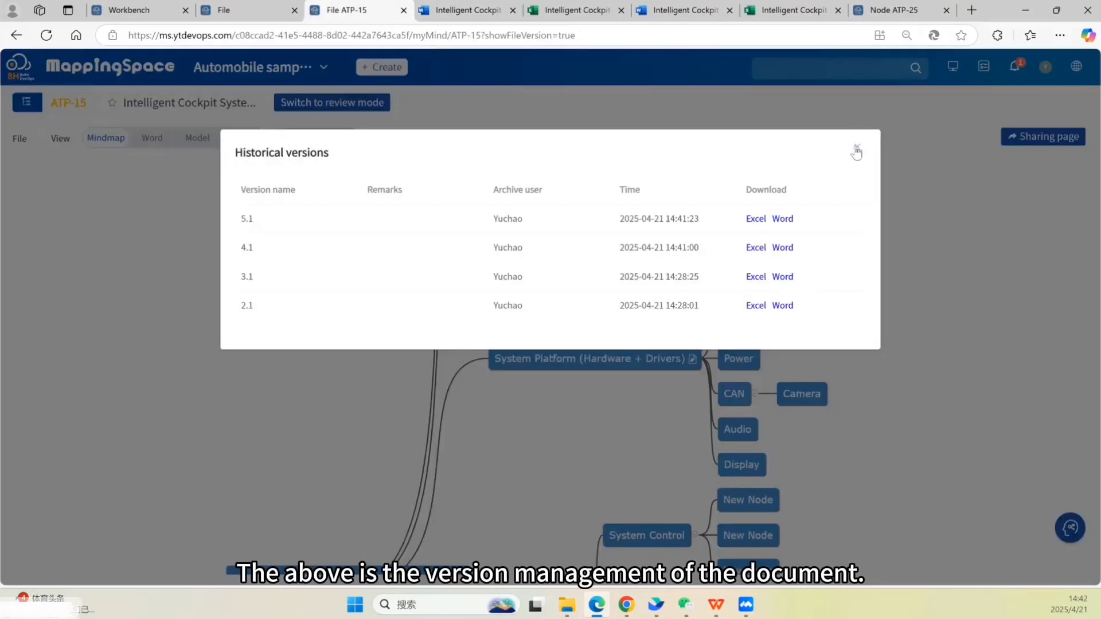
{"action": "left_click", "coordinate": [857, 151]}
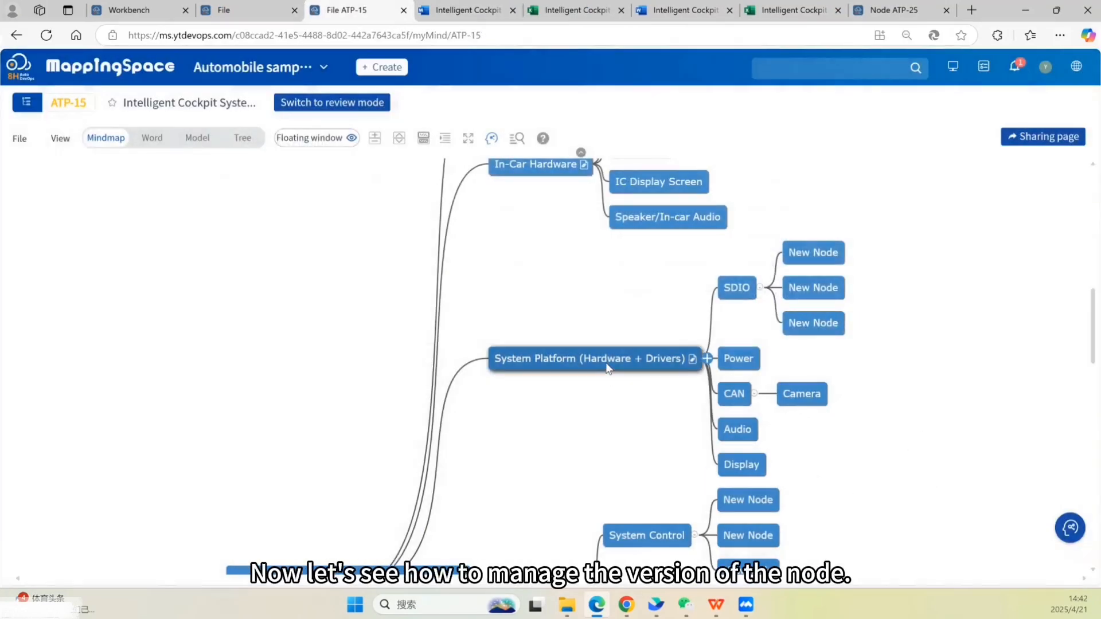
- Open the detail page of the System Platform (Hardware + Drivers) node
{"action": "mouse_move", "coordinate": [608, 368]}
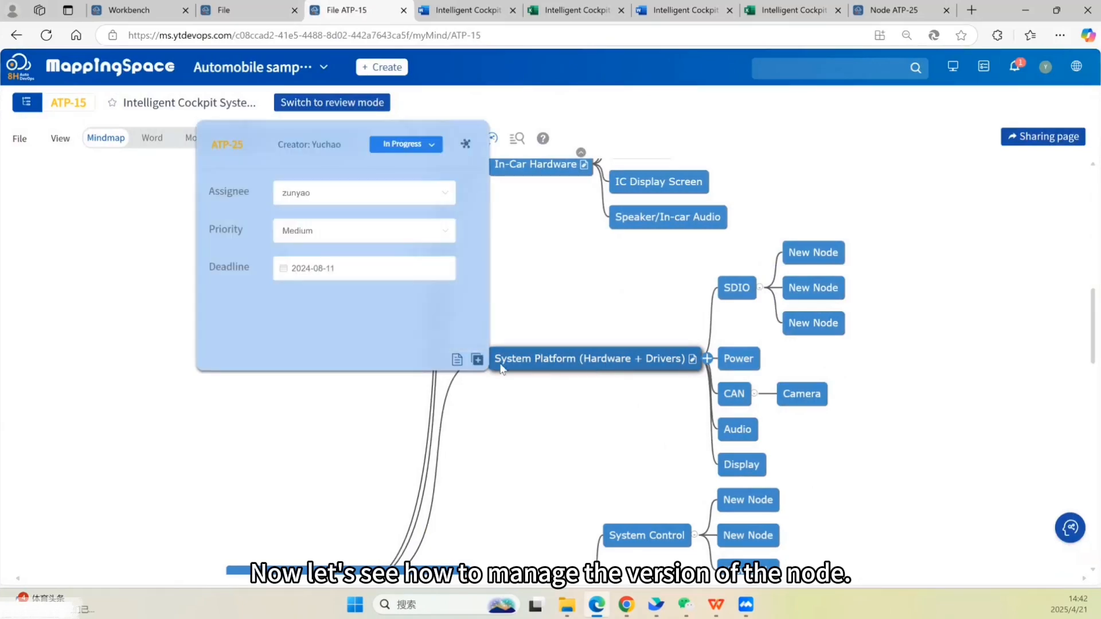
{"action": "left_click", "coordinate": [226, 148]}
{"action": "left_click", "coordinate": [577, 190]}
{"action": "left_click", "coordinate": [574, 220]}
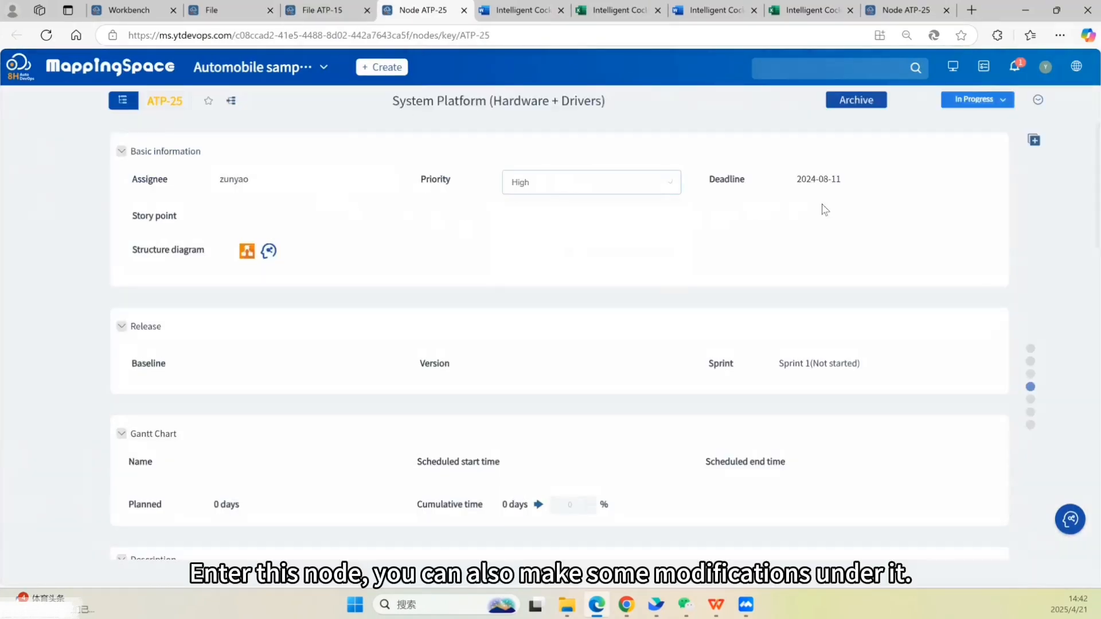
- Append the line 'change something' to the node's description and save it
{"action": "left_click", "coordinate": [825, 192]}
{"action": "left_click", "coordinate": [865, 343]}
{"action": "scroll", "coordinate": [921, 357], "scroll_direction": "down", "scroll_amount": 5}
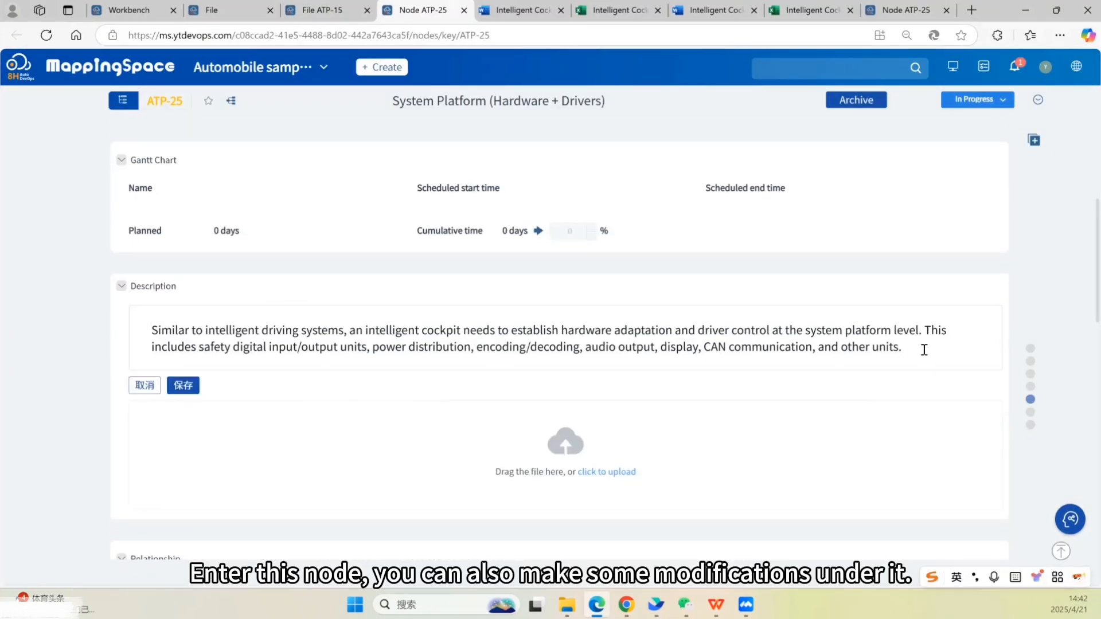
{"action": "key", "text": "Return"}
{"action": "type", "text": "change something"}
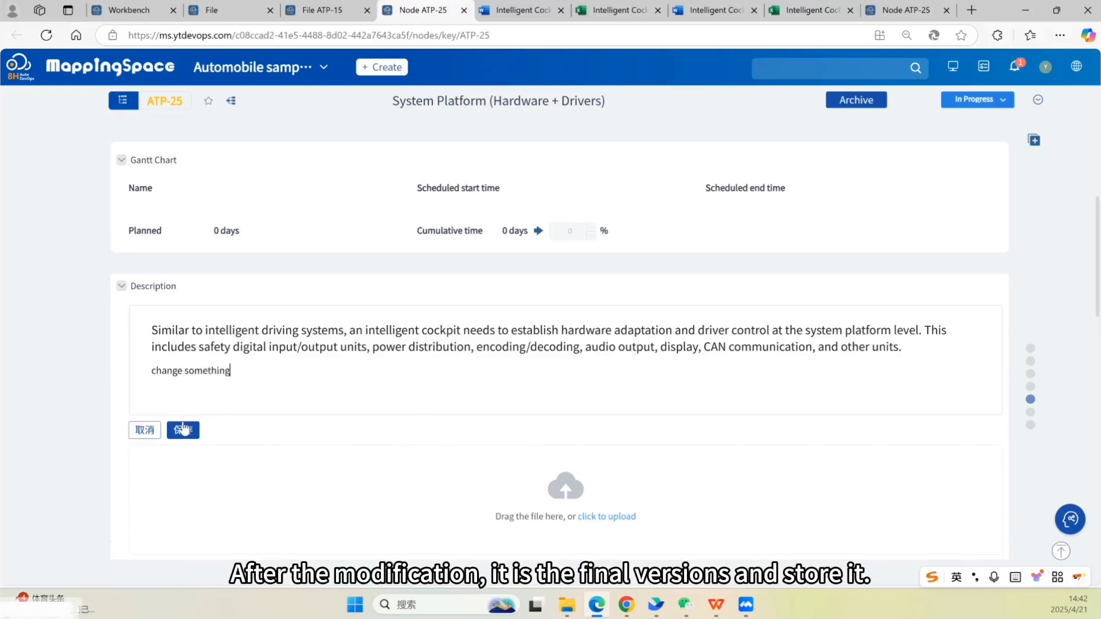
{"action": "left_click", "coordinate": [183, 430]}
- Archive the node as a version named 1.0
{"action": "scroll", "coordinate": [381, 346], "scroll_direction": "down", "scroll_amount": 12}
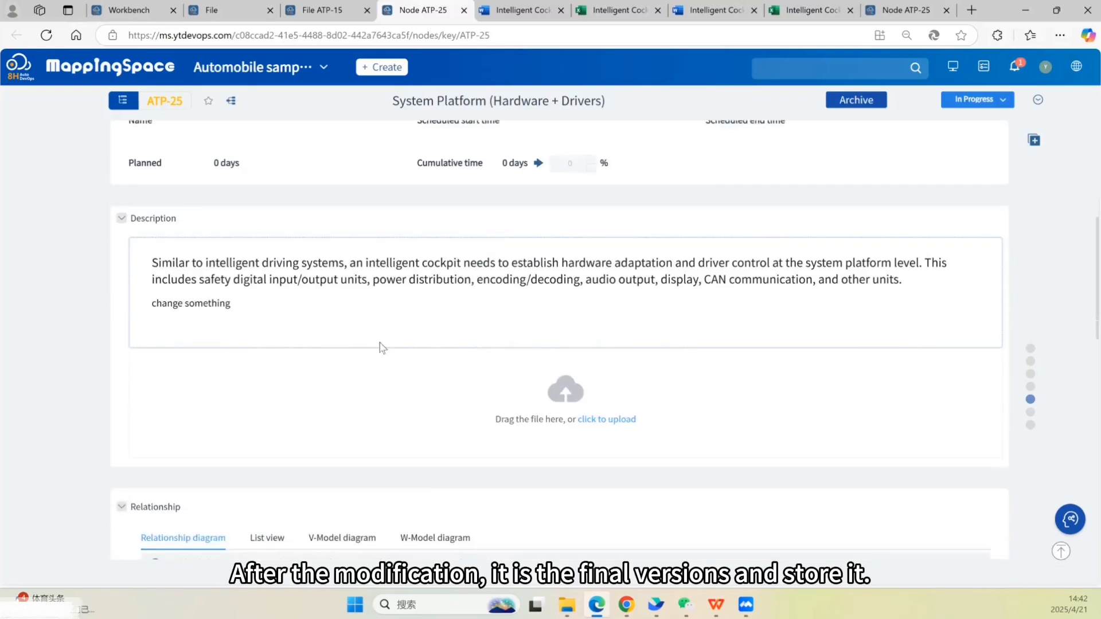
{"action": "left_click", "coordinate": [852, 101]}
{"action": "left_click", "coordinate": [562, 181]}
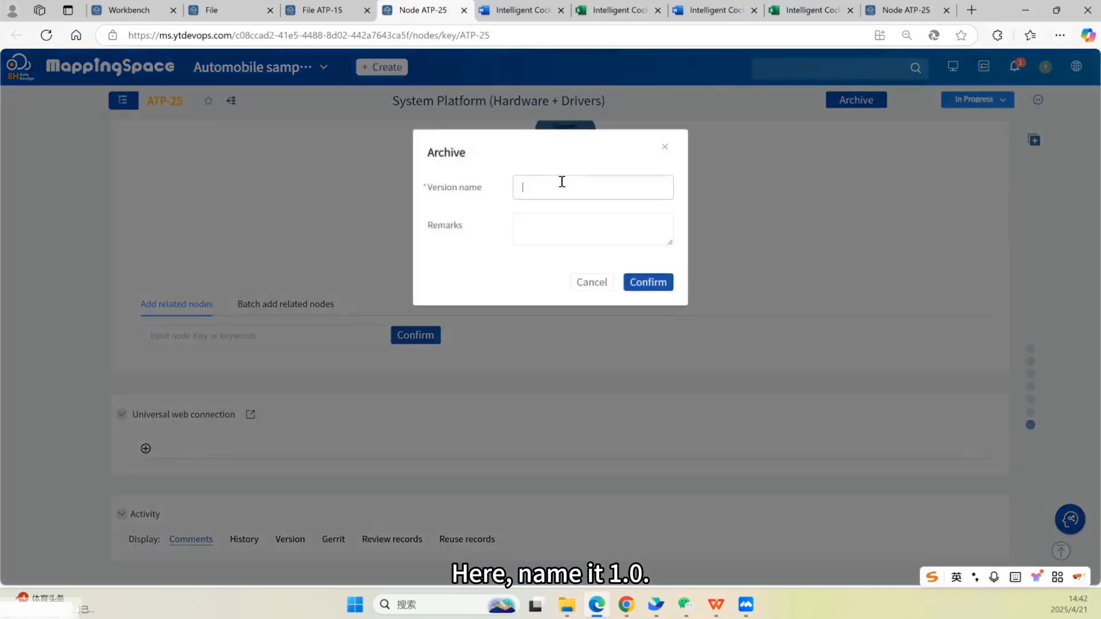
{"action": "left_click", "coordinate": [648, 282]}
- Open the node's version history in Activity and view the details of version 1.0
{"action": "scroll", "coordinate": [645, 281], "scroll_direction": "down", "scroll_amount": 3}
{"action": "left_click", "coordinate": [290, 366]}
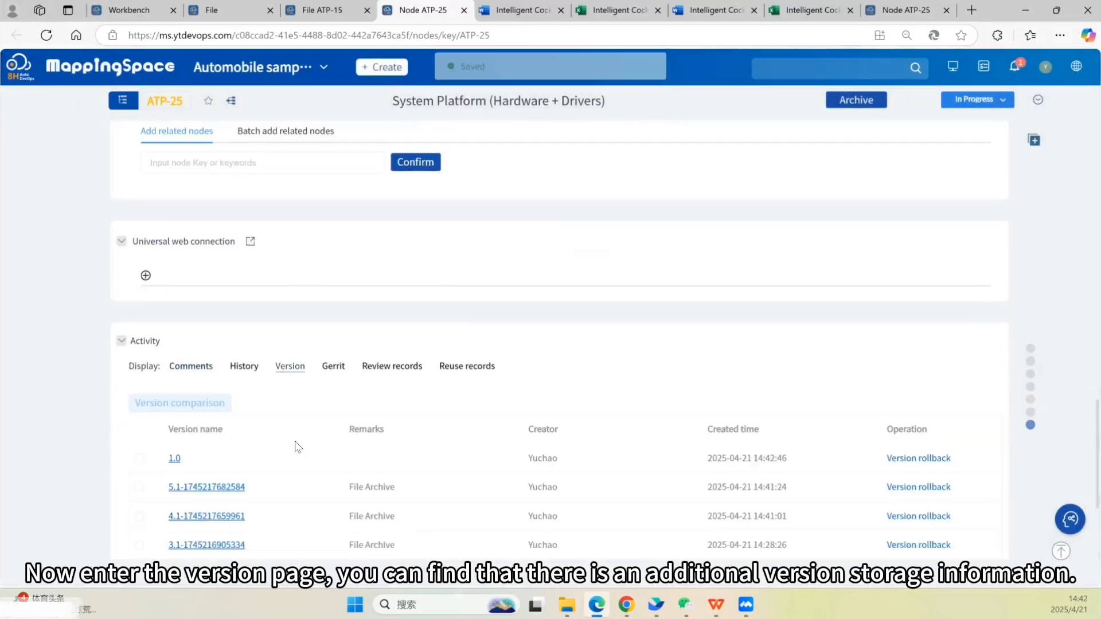
{"action": "scroll", "coordinate": [229, 413], "scroll_direction": "down", "scroll_amount": 1}
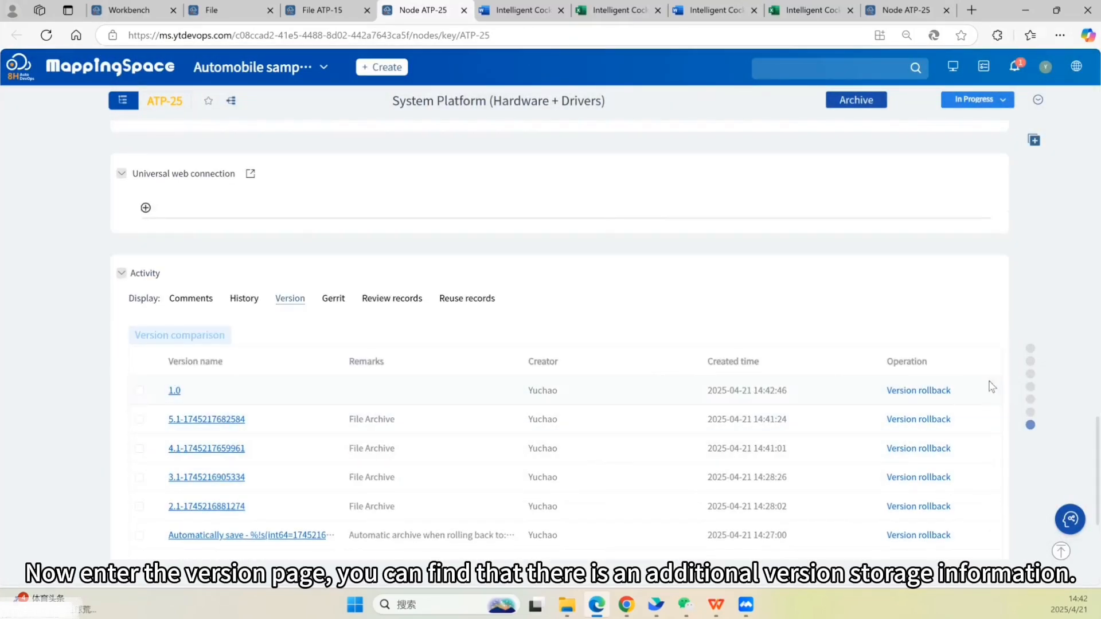
{"action": "scroll", "coordinate": [553, 423], "scroll_direction": "down", "scroll_amount": 2}
{"action": "scroll", "coordinate": [536, 433], "scroll_direction": "up", "scroll_amount": 4}
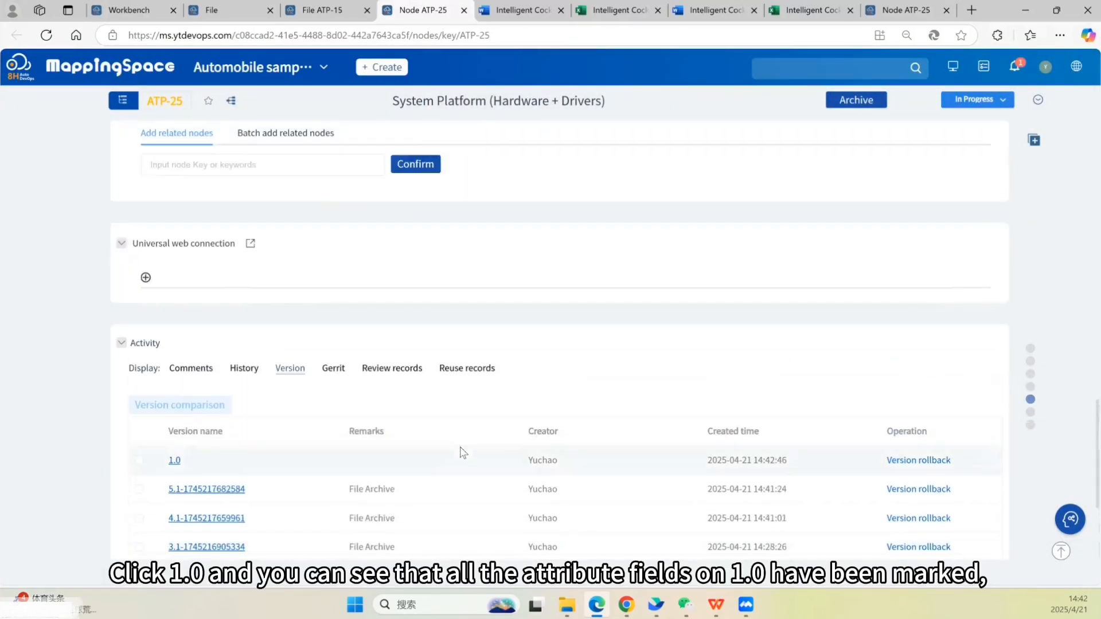
{"action": "left_click", "coordinate": [174, 460]}
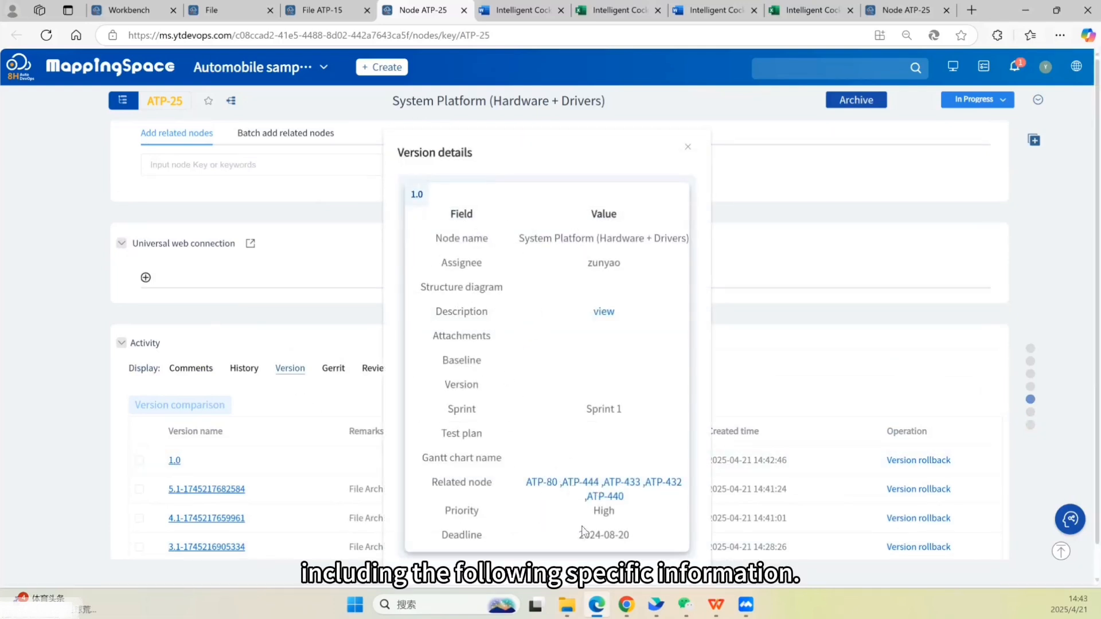
{"action": "left_click", "coordinate": [691, 151]}
{"action": "scroll", "coordinate": [271, 240], "scroll_direction": "up", "scroll_amount": 15}
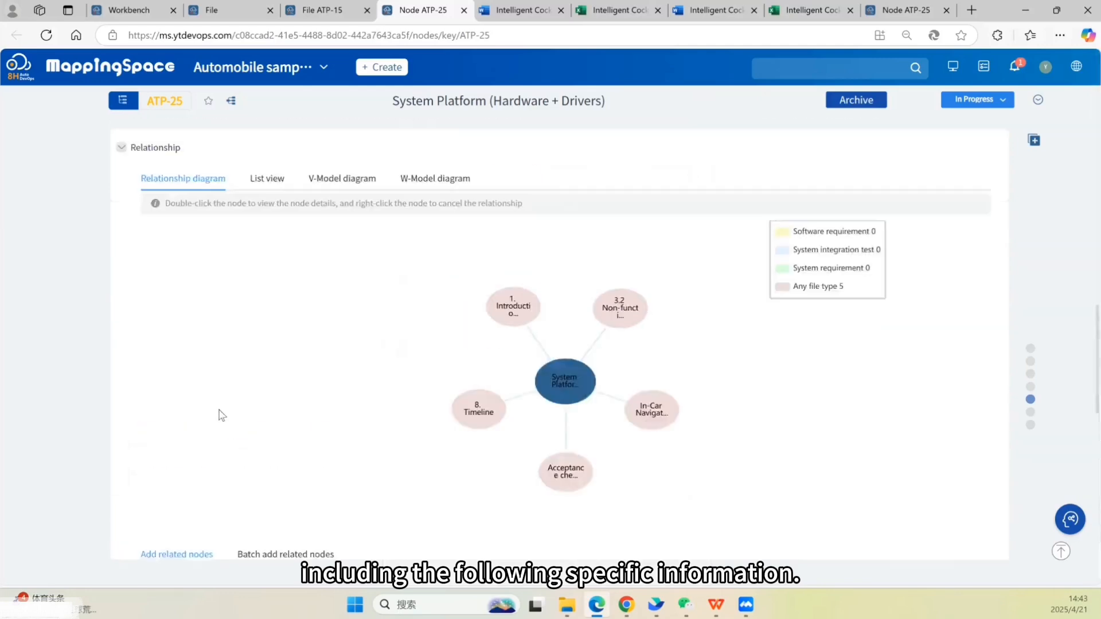
- Change the node's sprint to Sprint 4 and its deadline to 2024-08-29
{"action": "double_click", "coordinate": [818, 366]}
{"action": "left_click", "coordinate": [957, 319]}
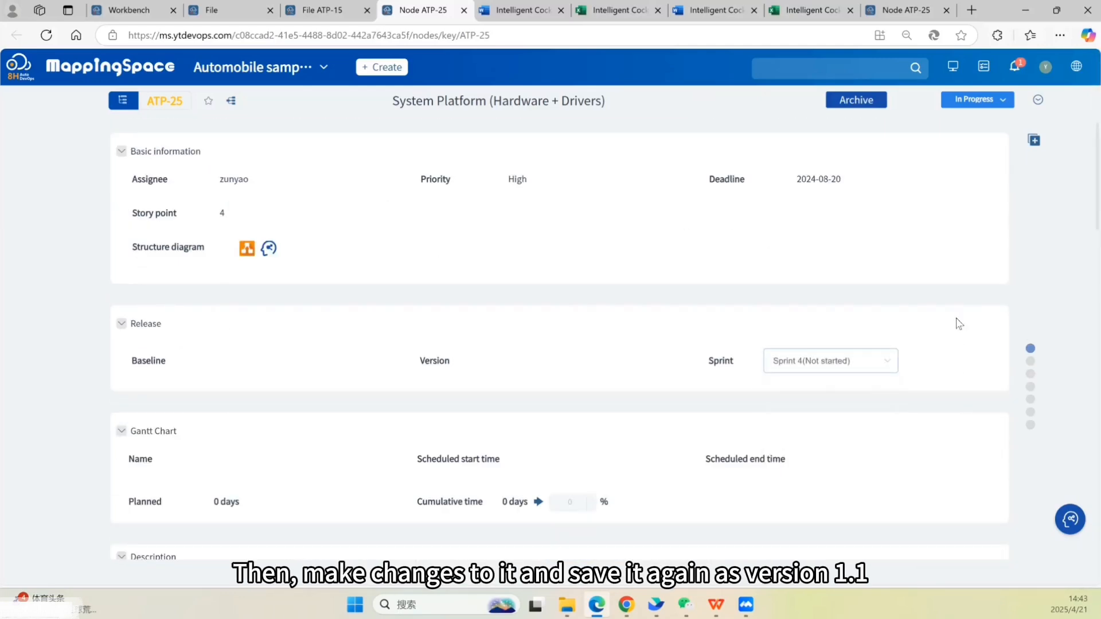
{"action": "double_click", "coordinate": [815, 181]}
{"action": "left_click", "coordinate": [931, 371]}
- Archive the node as a new version named 1.1
{"action": "scroll", "coordinate": [423, 369], "scroll_direction": "down", "scroll_amount": 6}
{"action": "left_click", "coordinate": [855, 106]}
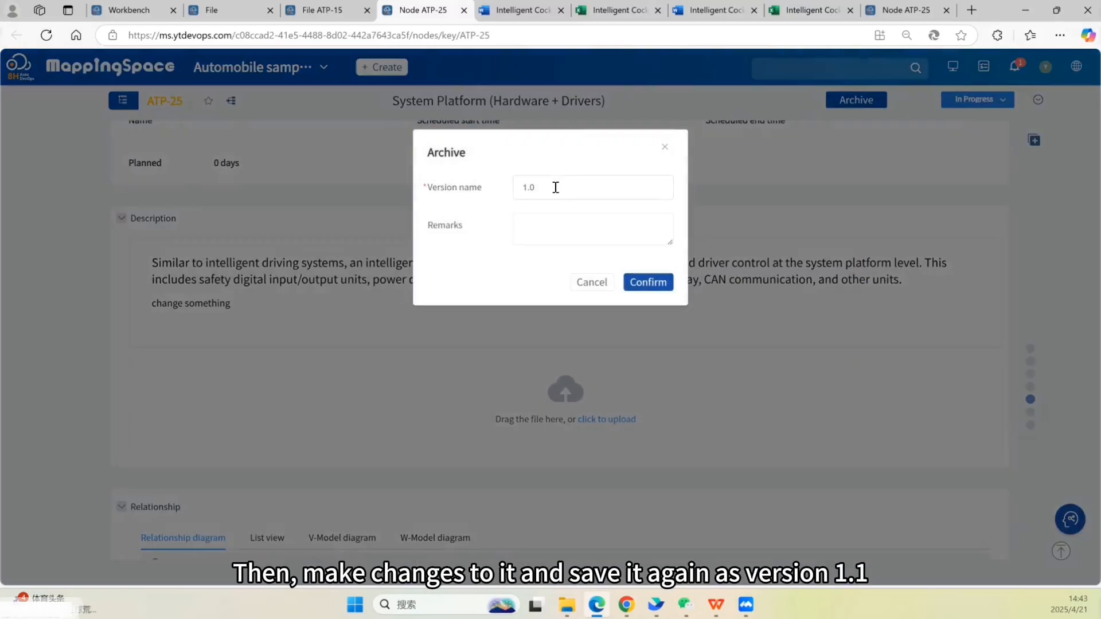
{"action": "left_click", "coordinate": [556, 187]}
{"action": "type", "text": "1.1"}
{"action": "left_click", "coordinate": [652, 283]}
- Compare node versions 1.1 and v1.0 and review their differing and equal fields
{"action": "scroll", "coordinate": [86, 383], "scroll_direction": "down", "scroll_amount": 12}
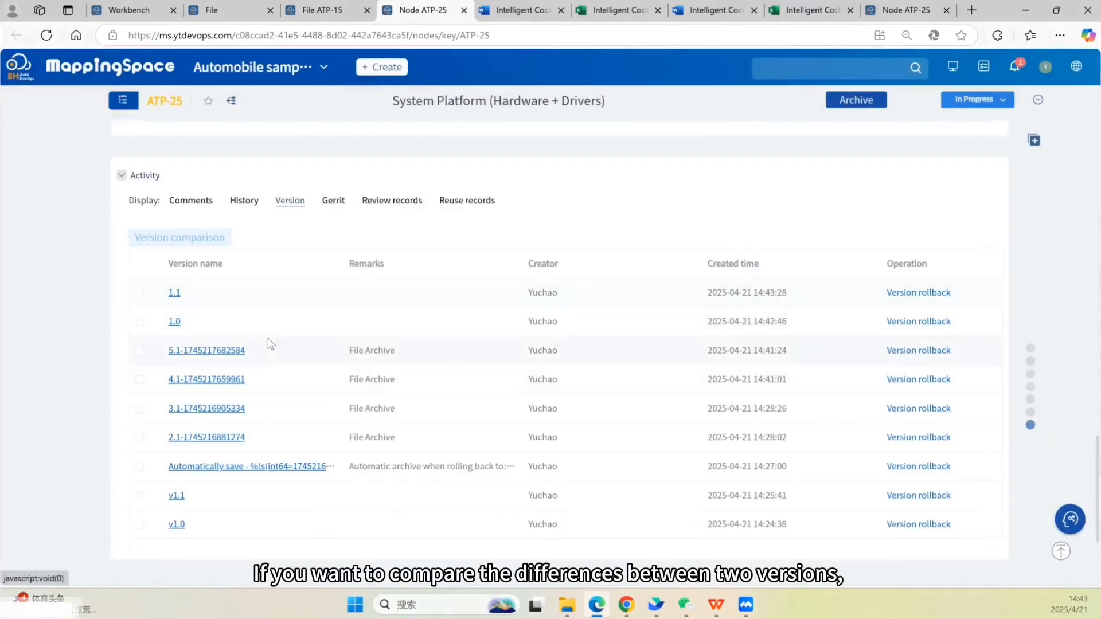
{"action": "left_click", "coordinate": [139, 293]}
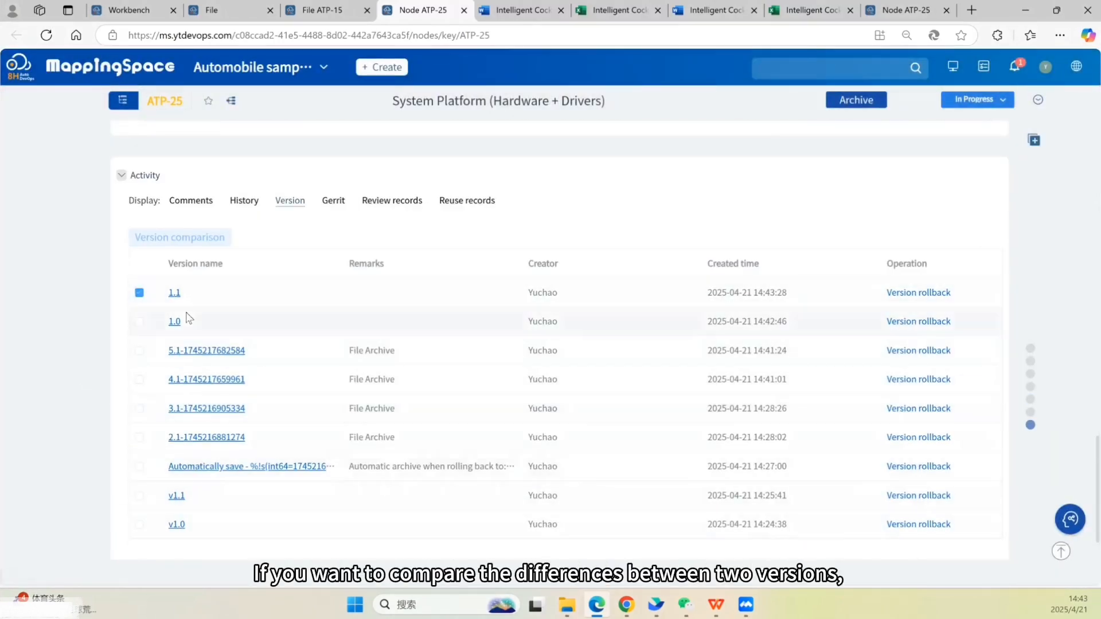
{"action": "left_click", "coordinate": [140, 525]}
{"action": "left_click", "coordinate": [215, 238]}
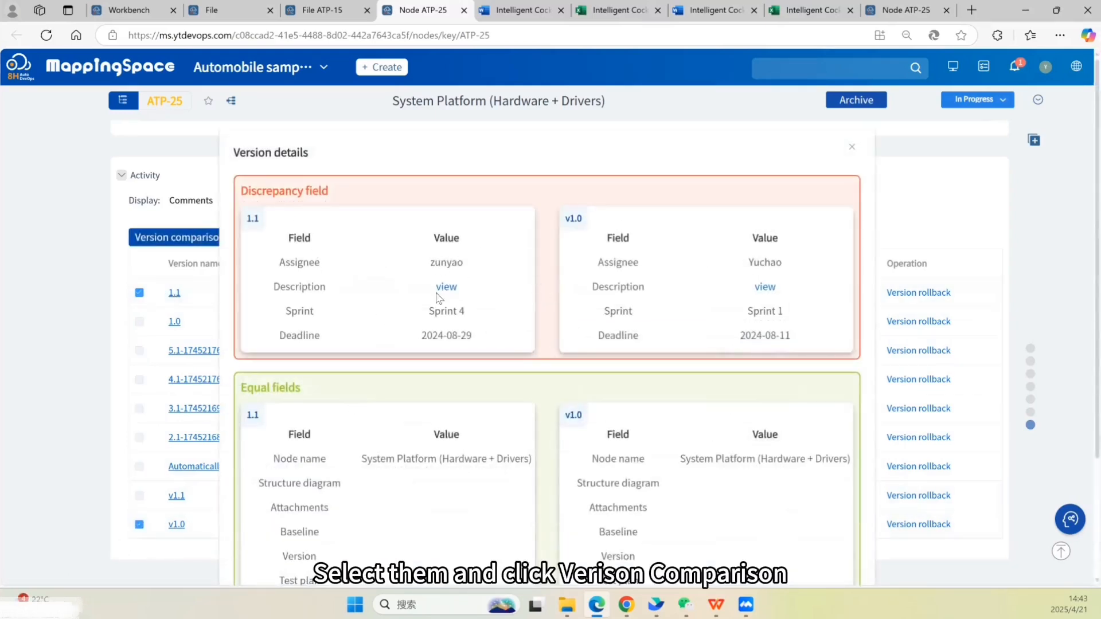
{"action": "scroll", "coordinate": [317, 307], "scroll_direction": "down", "scroll_amount": 3}
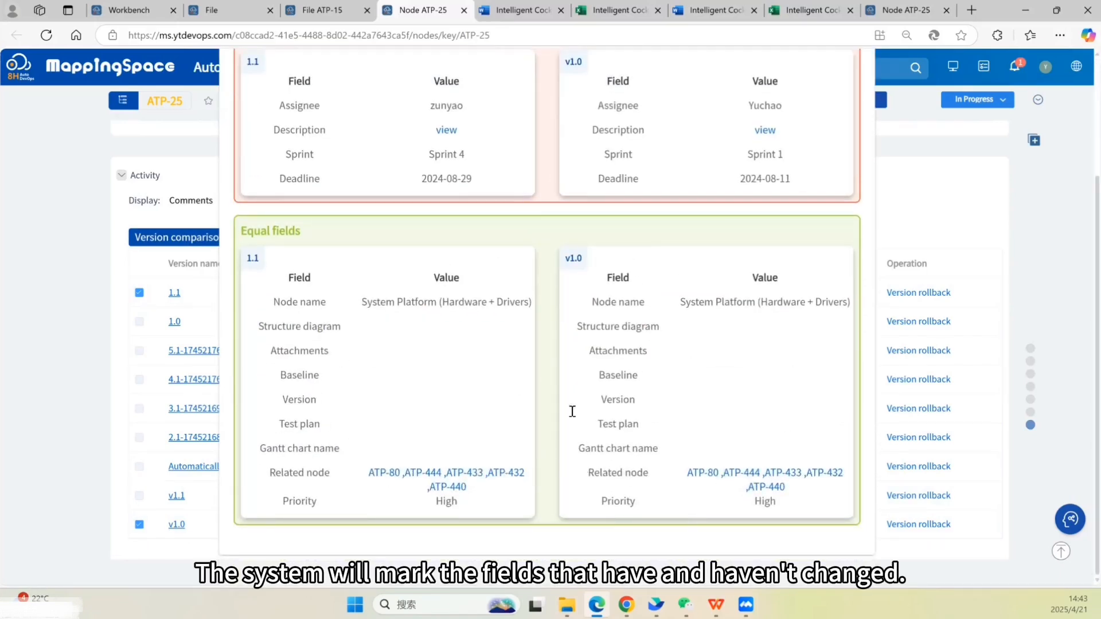
{"action": "scroll", "coordinate": [572, 412], "scroll_direction": "up", "scroll_amount": 3}
{"action": "left_click", "coordinate": [843, 152]}
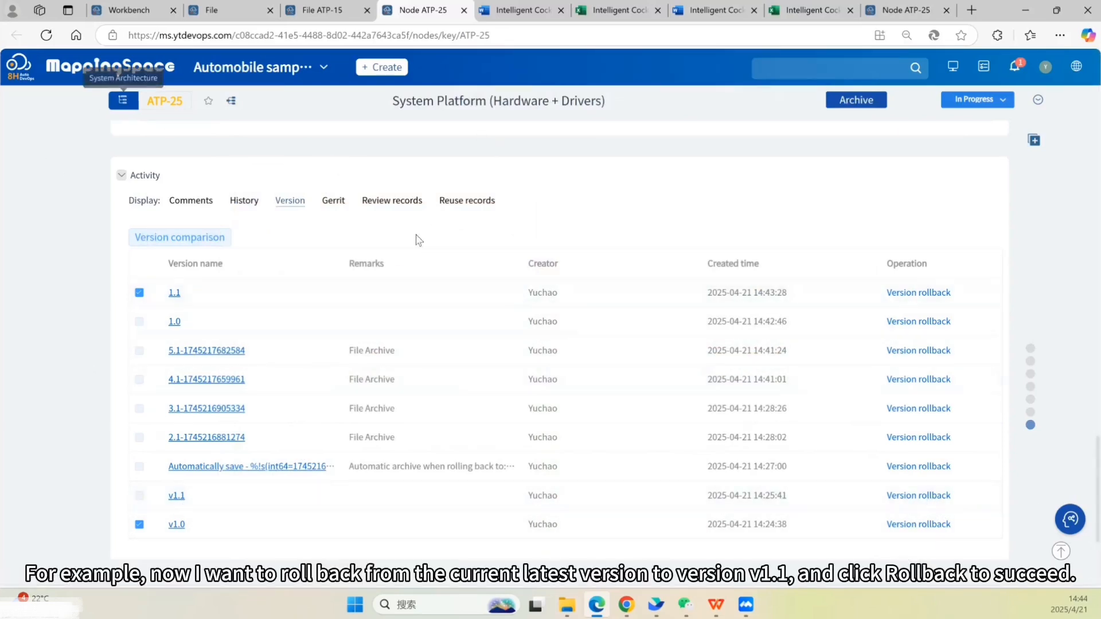
- Roll the node back to version v1.1
{"action": "left_click", "coordinate": [918, 499]}
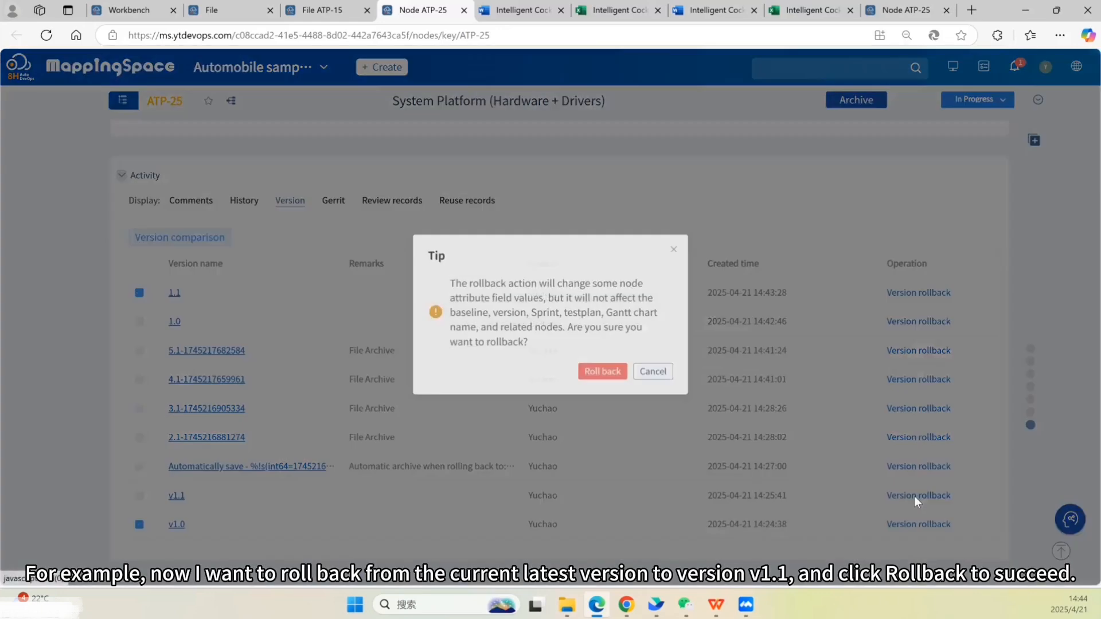
{"action": "left_click", "coordinate": [602, 367]}
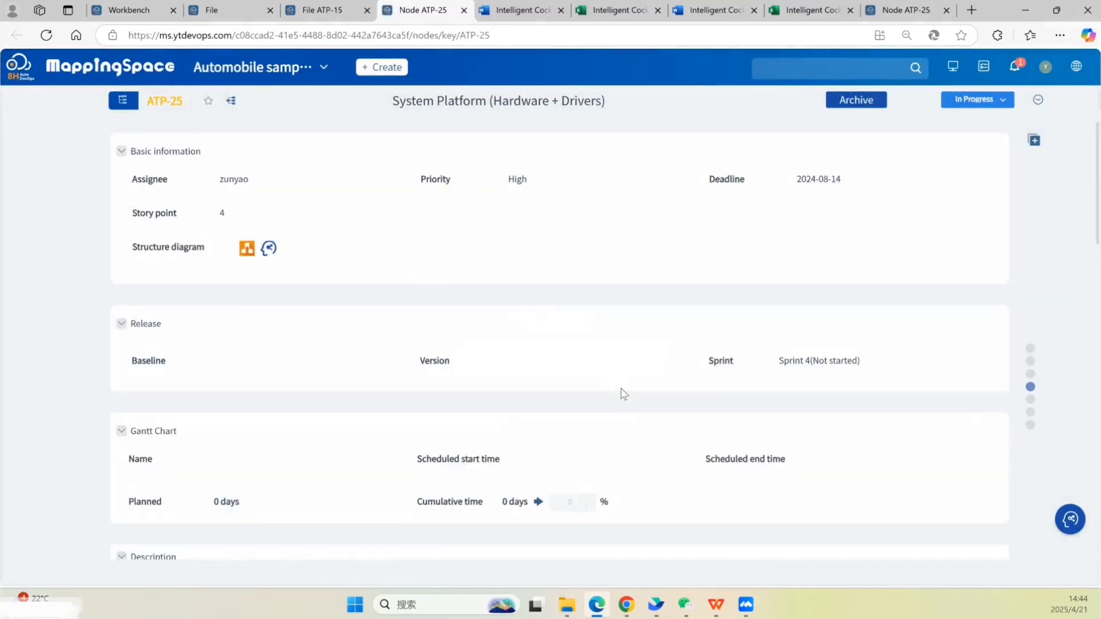
- Switch to the ATP-15 file and open its historical versions list
{"action": "left_click", "coordinate": [320, 10]}
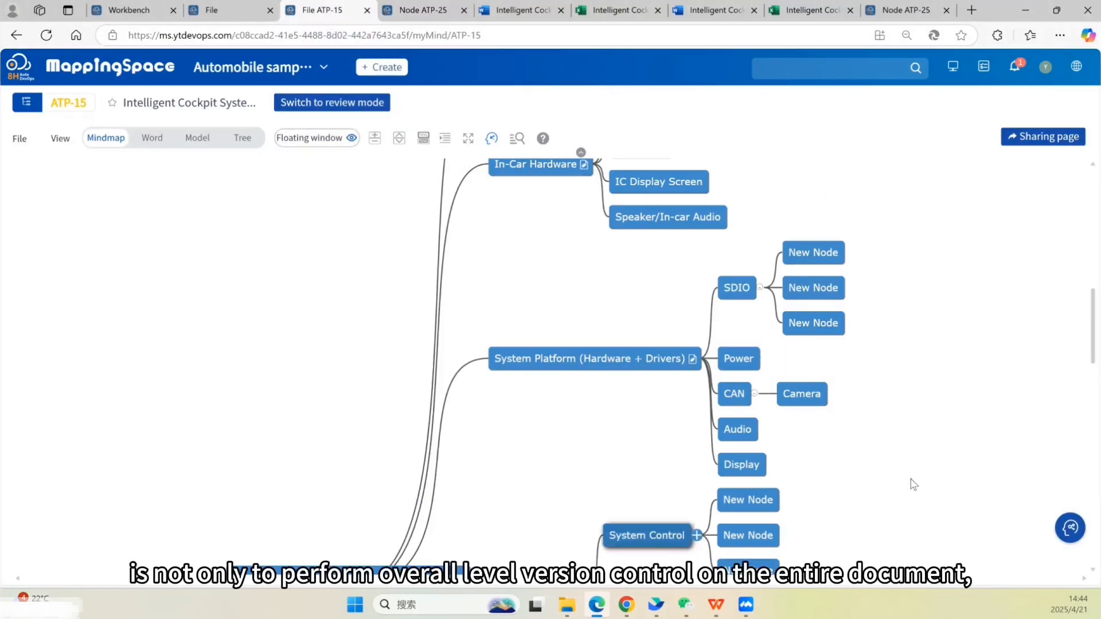
{"action": "left_click", "coordinate": [18, 142]}
{"action": "left_click", "coordinate": [36, 238]}
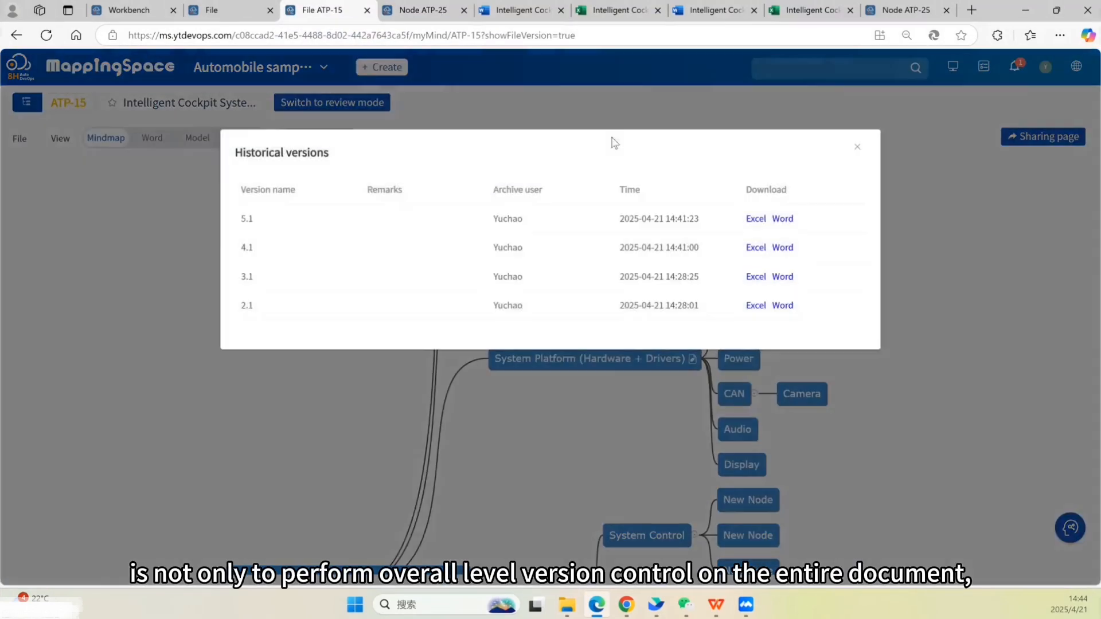
- Return to the node and review its field change history and version list in Activity
{"action": "key", "text": "ctrl+Tab"}
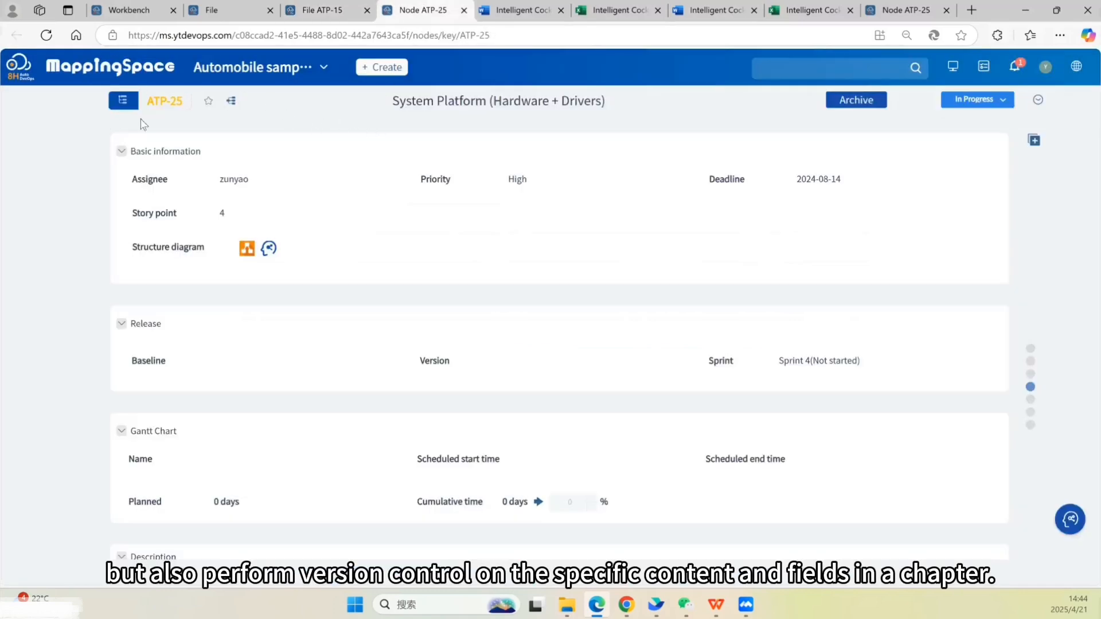
{"action": "scroll", "coordinate": [86, 322], "scroll_direction": "down", "scroll_amount": 20}
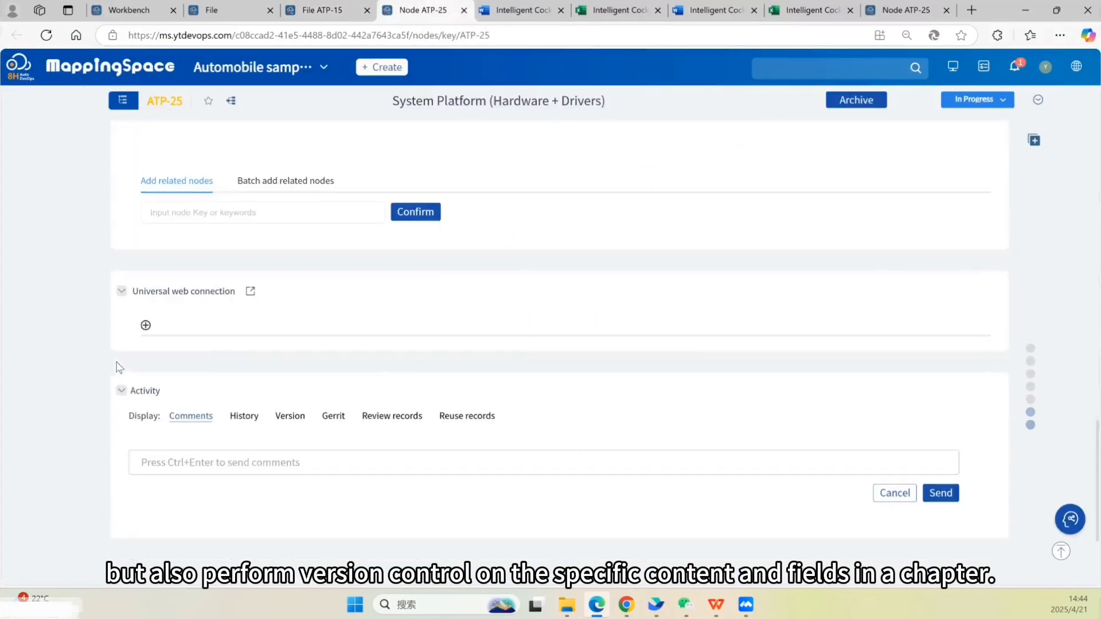
{"action": "left_click", "coordinate": [244, 415]}
{"action": "scroll", "coordinate": [544, 448], "scroll_direction": "down", "scroll_amount": 1}
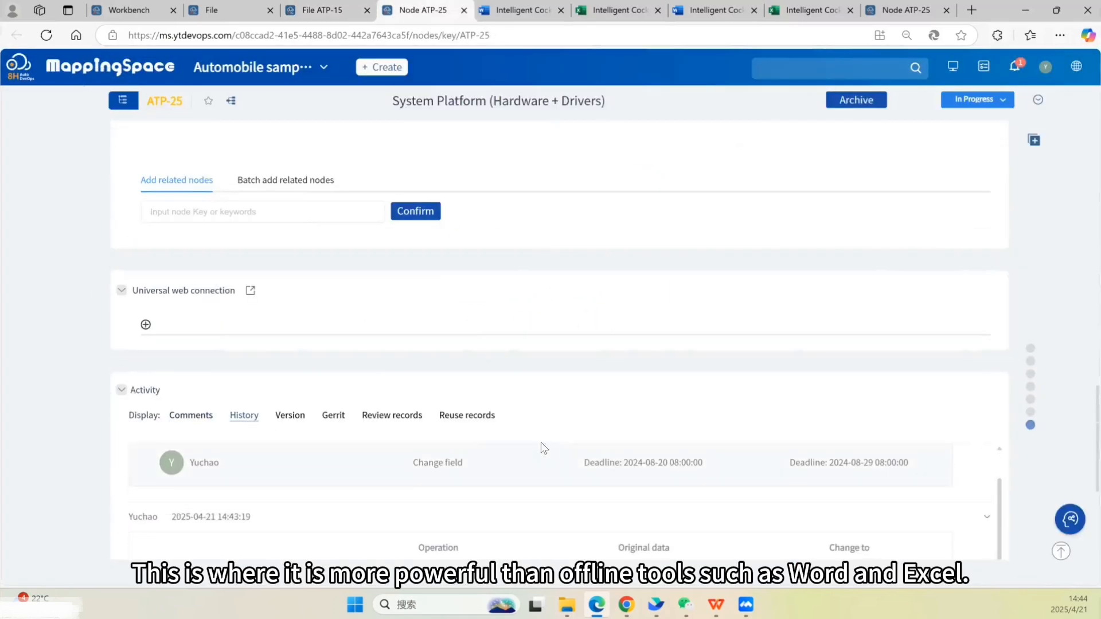
{"action": "scroll", "coordinate": [1018, 460], "scroll_direction": "down", "scroll_amount": 2}
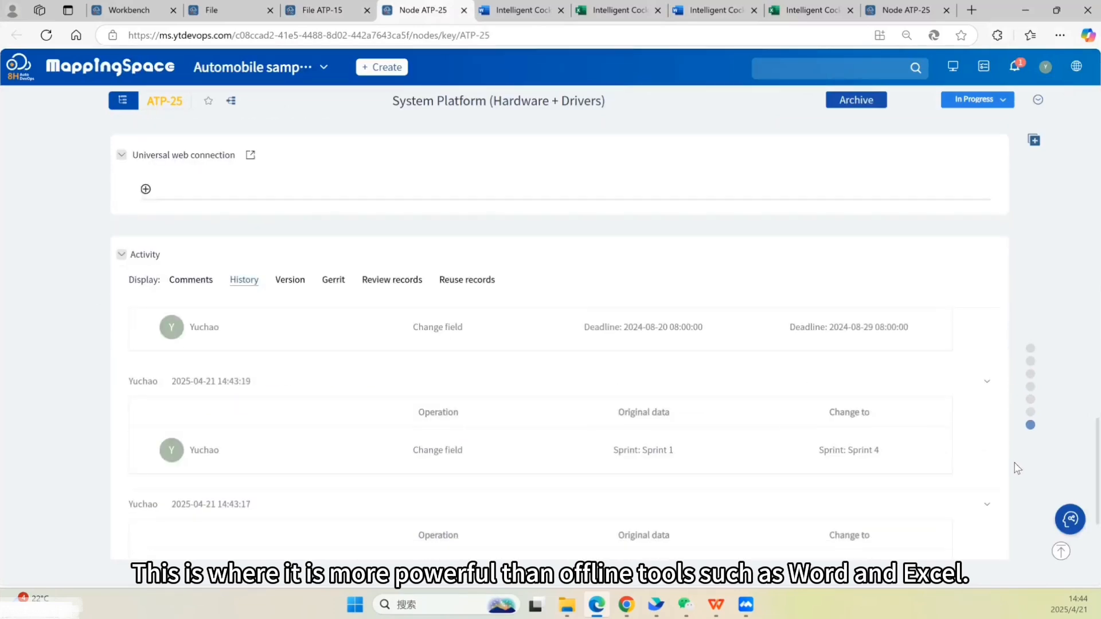
{"action": "scroll", "coordinate": [763, 487], "scroll_direction": "up", "scroll_amount": 1}
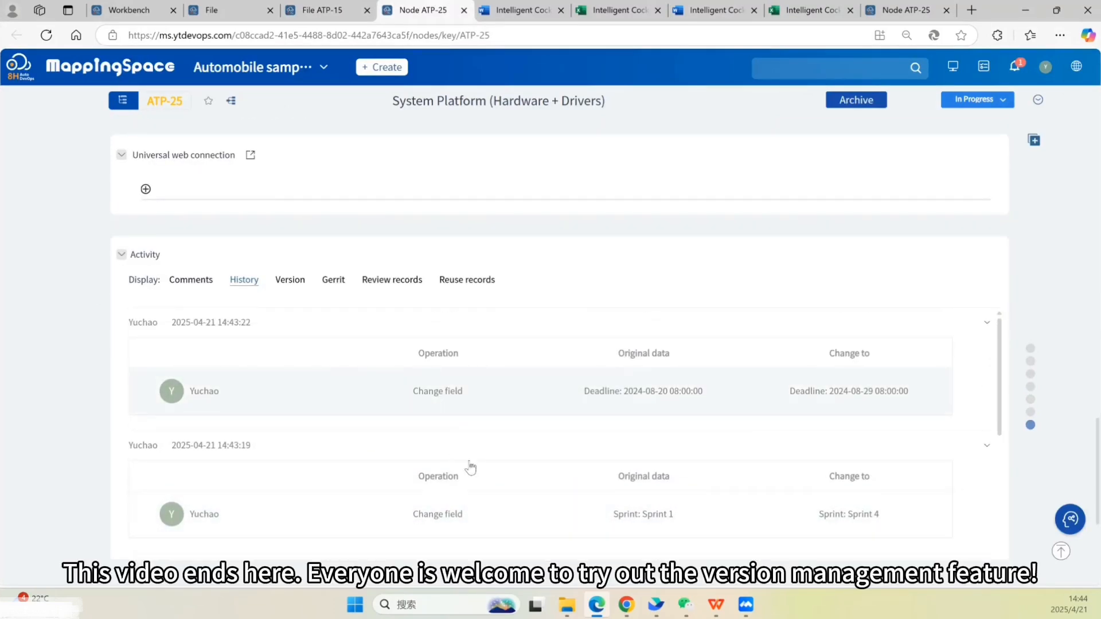
{"action": "left_click", "coordinate": [290, 281]}
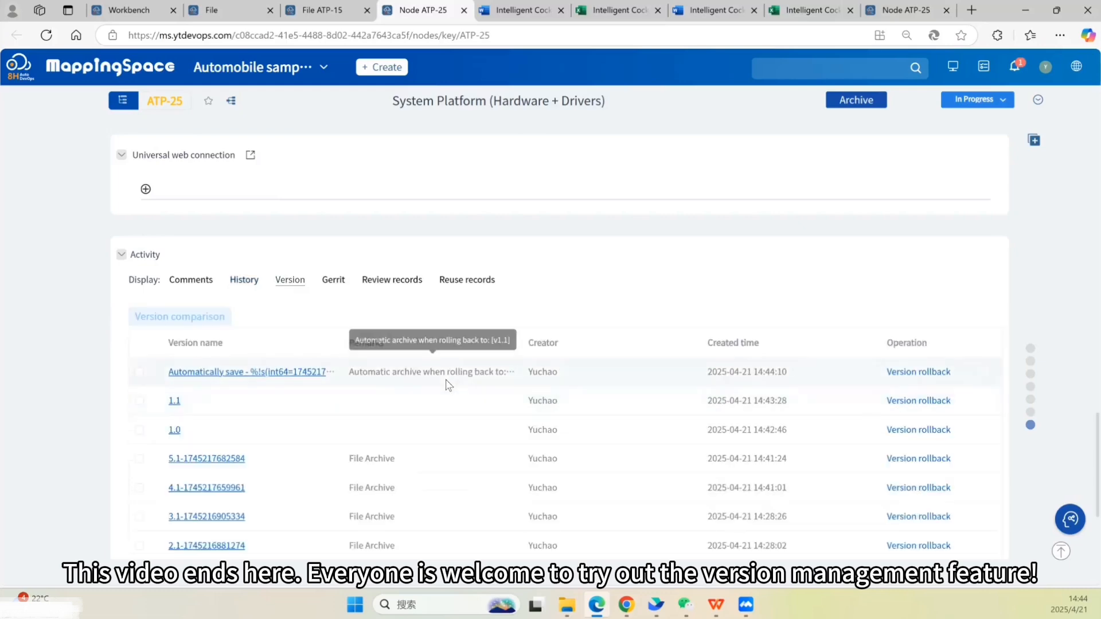